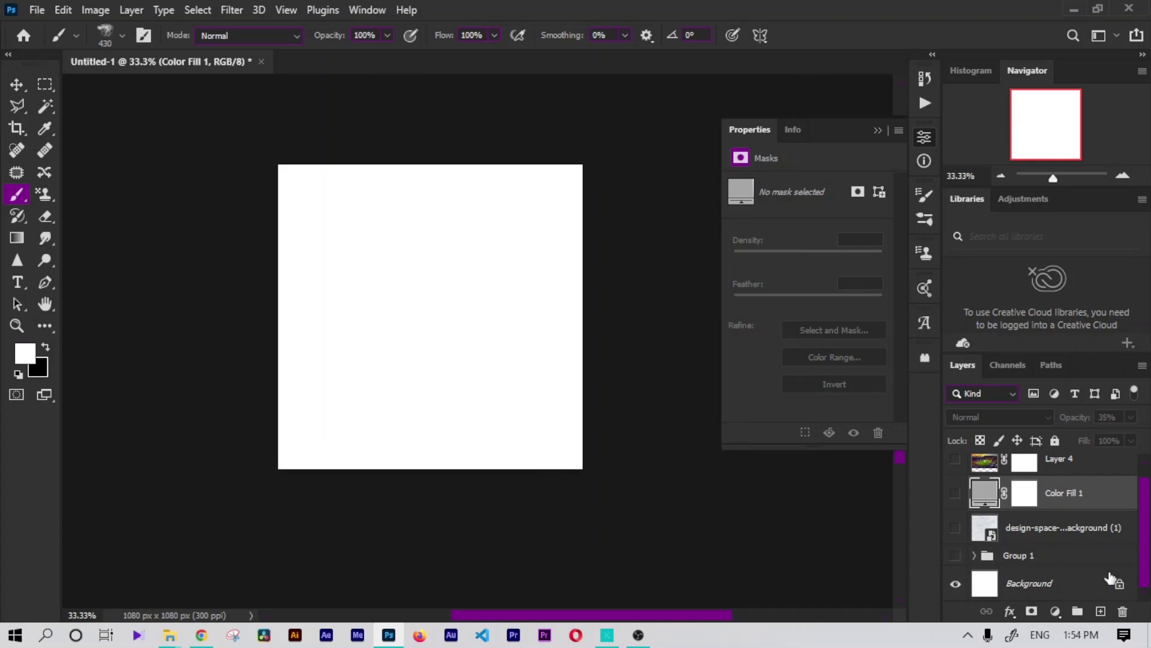
- Draw a 518 × 810 px rectangle near the canvas centre with 107 px rounded corners
scroll(1148, 520, "up", 1)
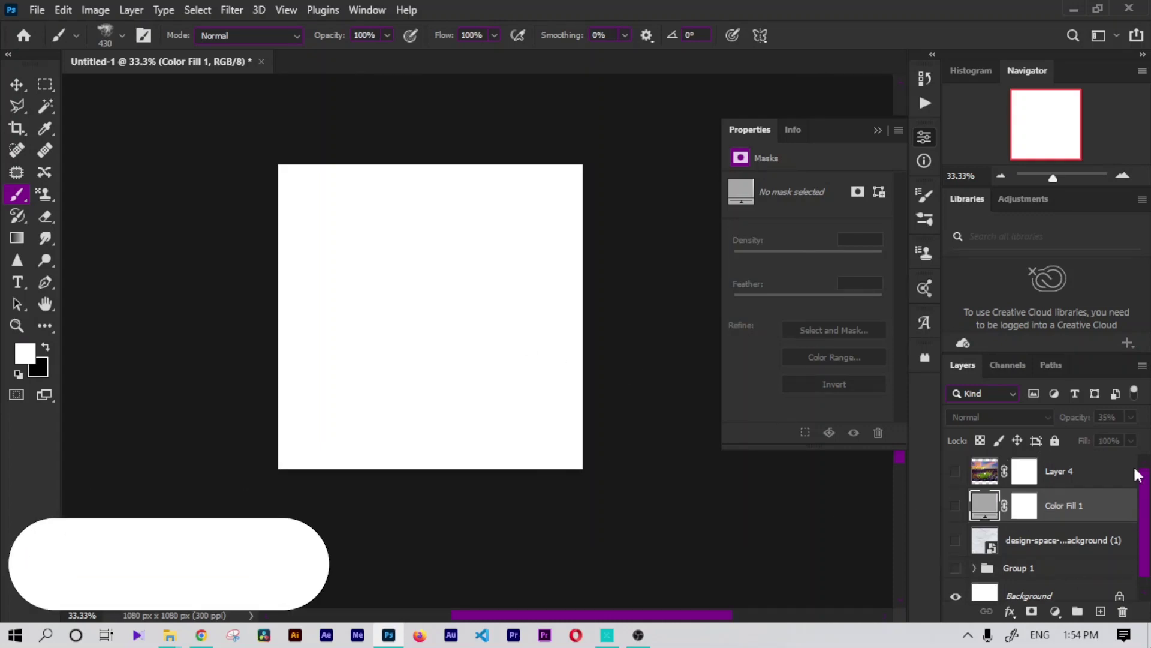
left_click(47, 324)
left_click_drag(351, 221, 497, 450)
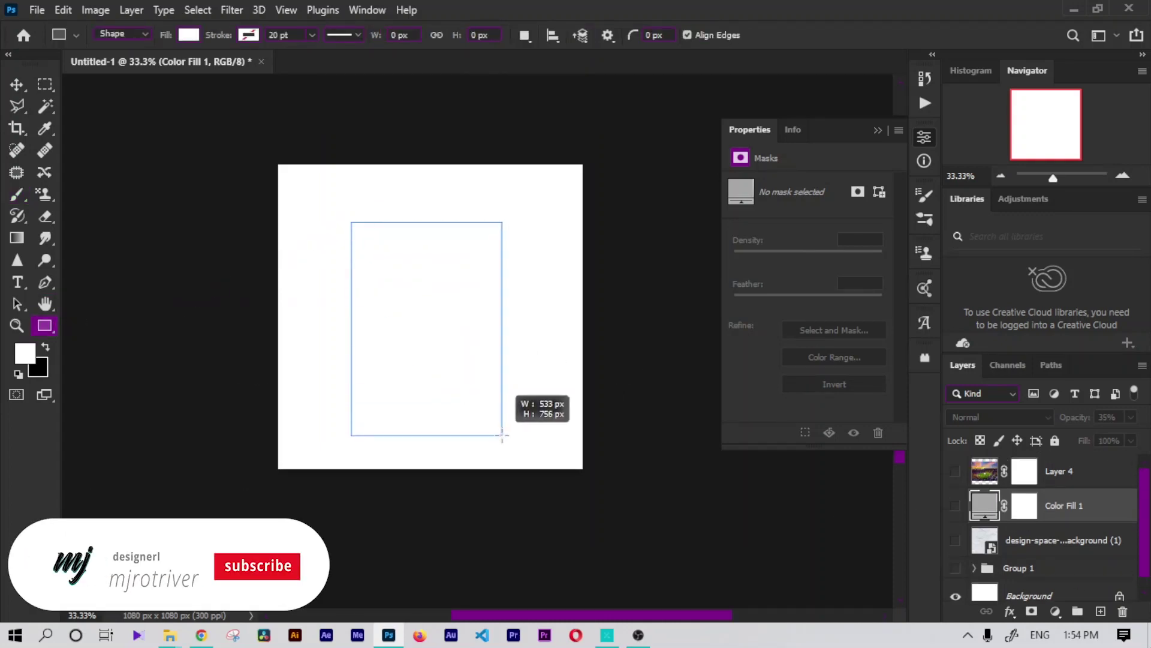
left_click_drag(478, 240, 468, 252)
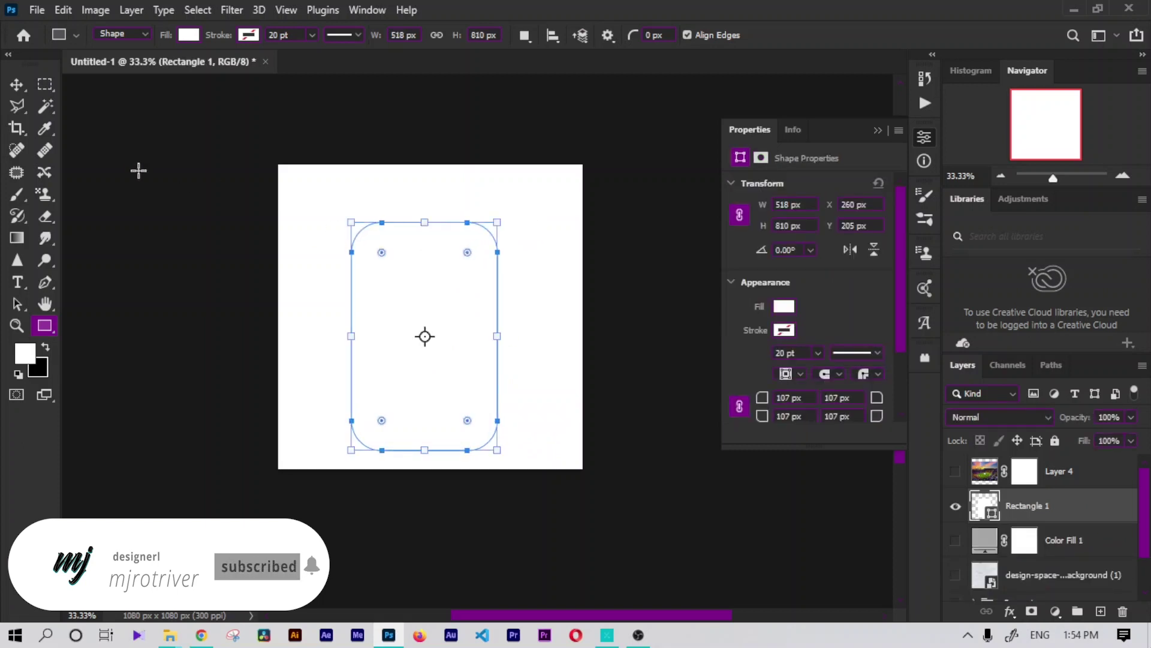
left_click(19, 86)
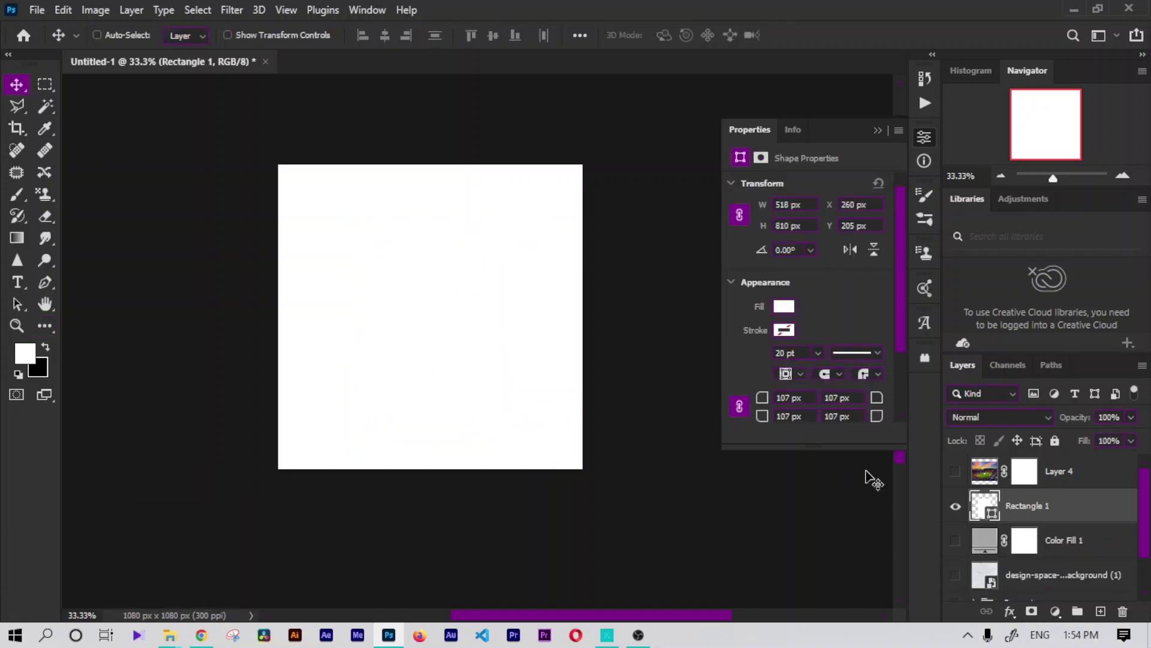
- Clip the stadium photo (Layer 4) into the rounded rectangle and move both up together
left_click(1019, 485, "alt")
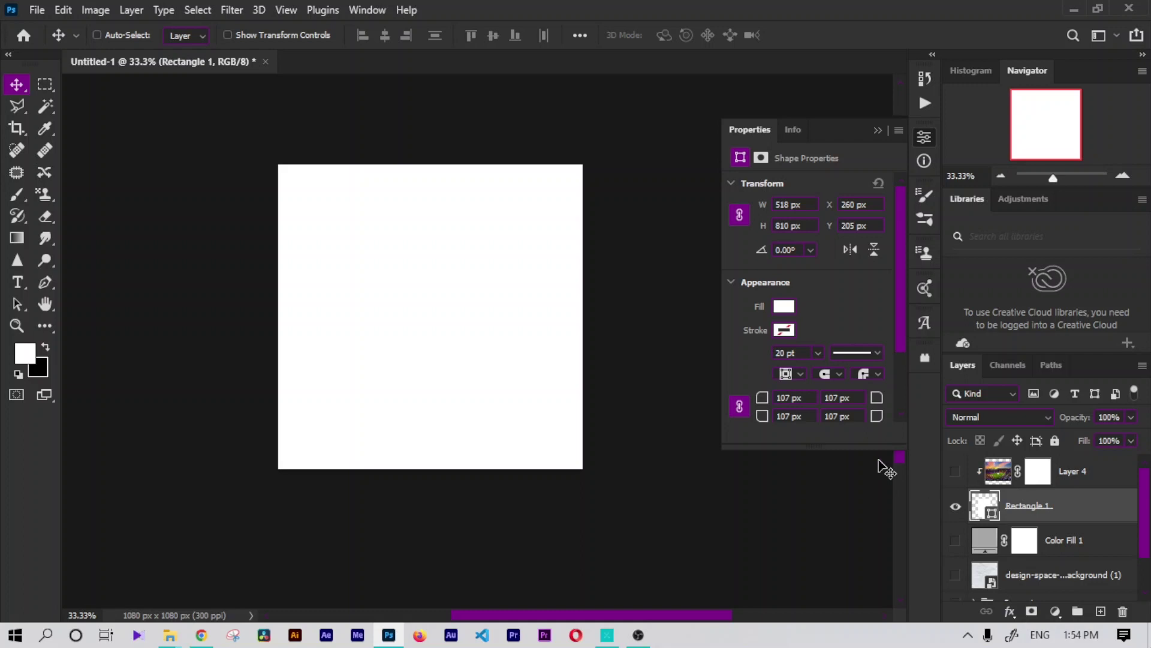
left_click(974, 474)
left_click(955, 470)
left_click(1025, 505)
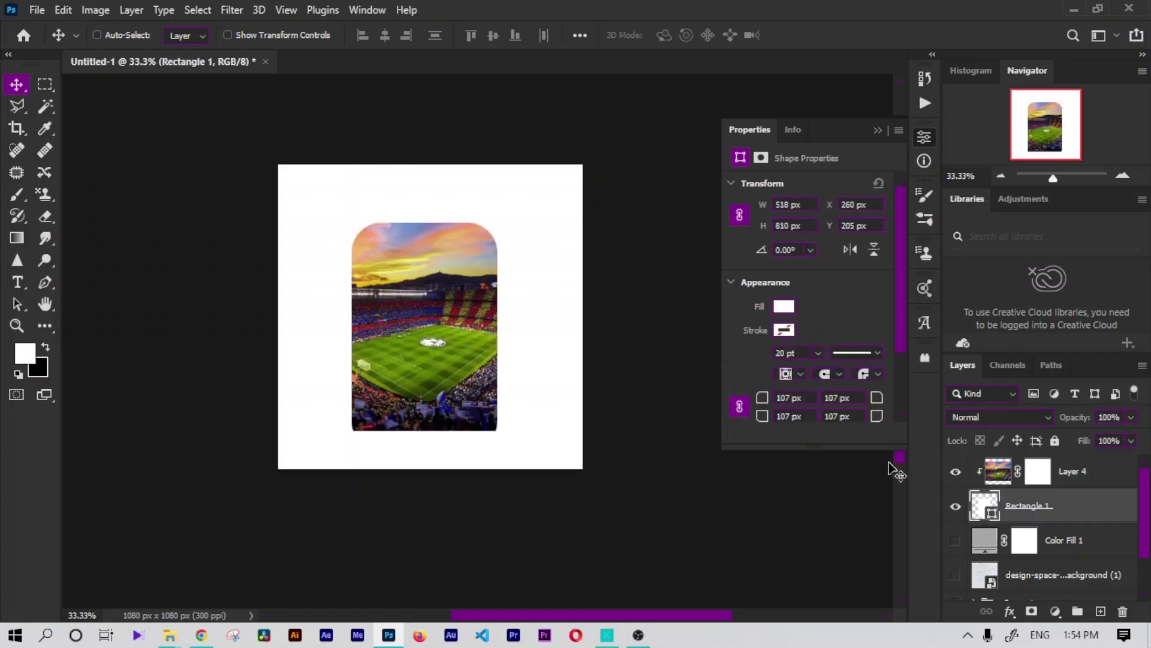
left_click_drag(538, 330, 539, 312)
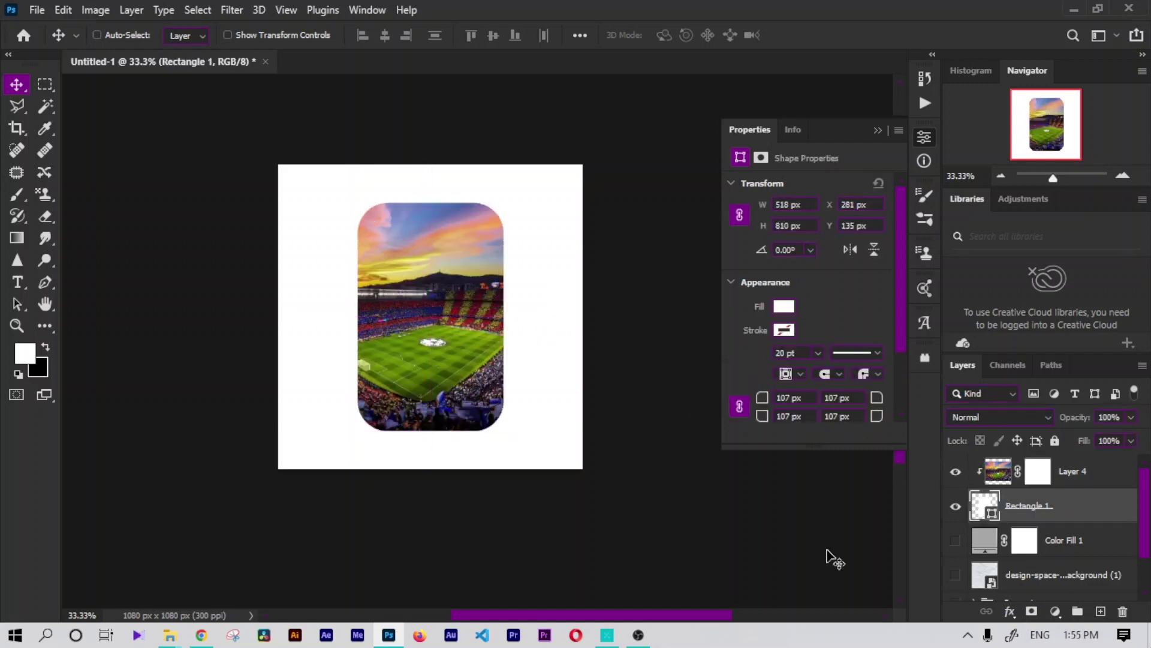
left_click(1092, 489, "shift")
left_click_drag(1091, 489, 1081, 529)
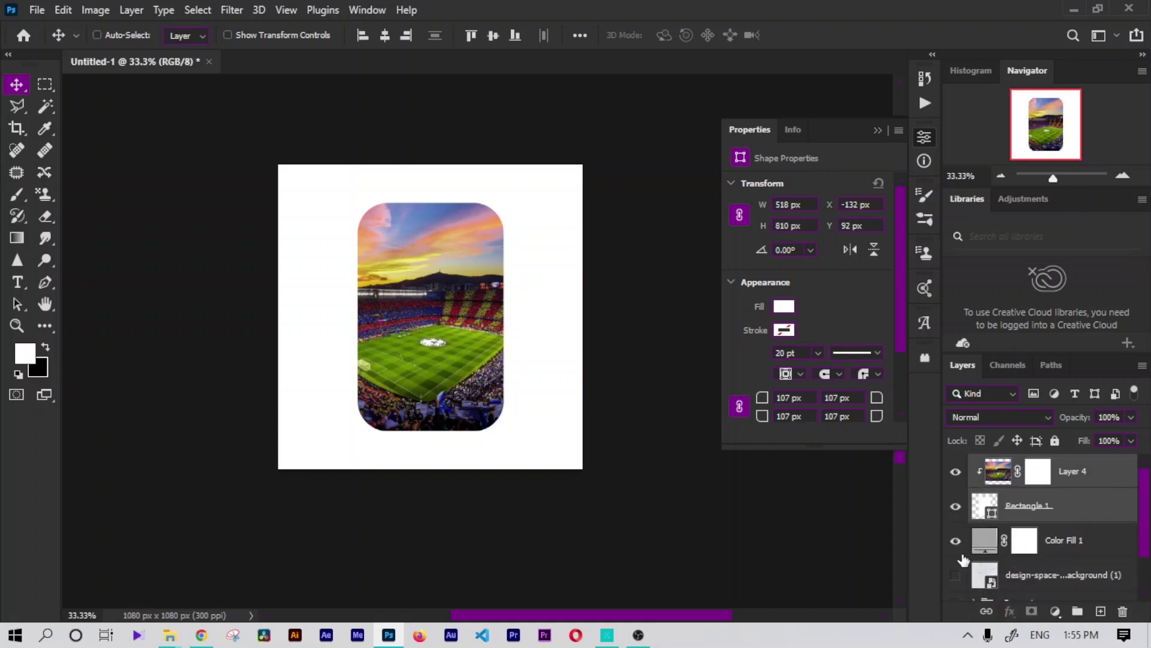
- Show the crumpled-paper background and a visible duplicate of the player cutout Group 1
left_click(955, 576)
scroll(1031, 540, "down", 2)
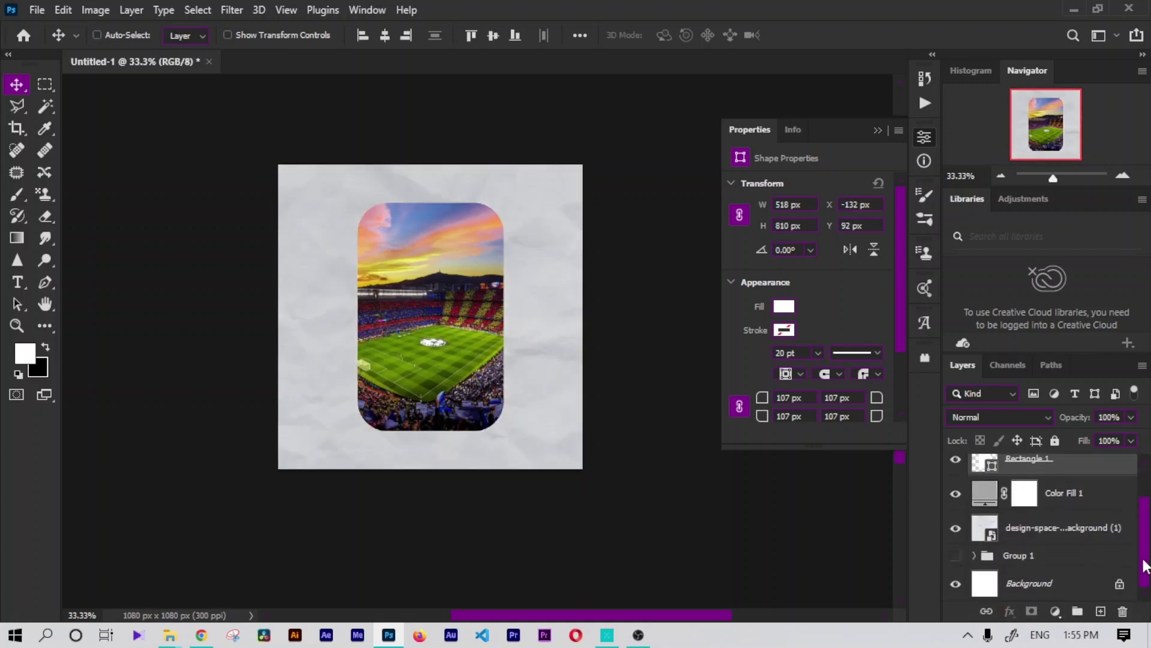
left_click(1031, 555)
key("ctrl+j")
scroll(1036, 540, "up", 1)
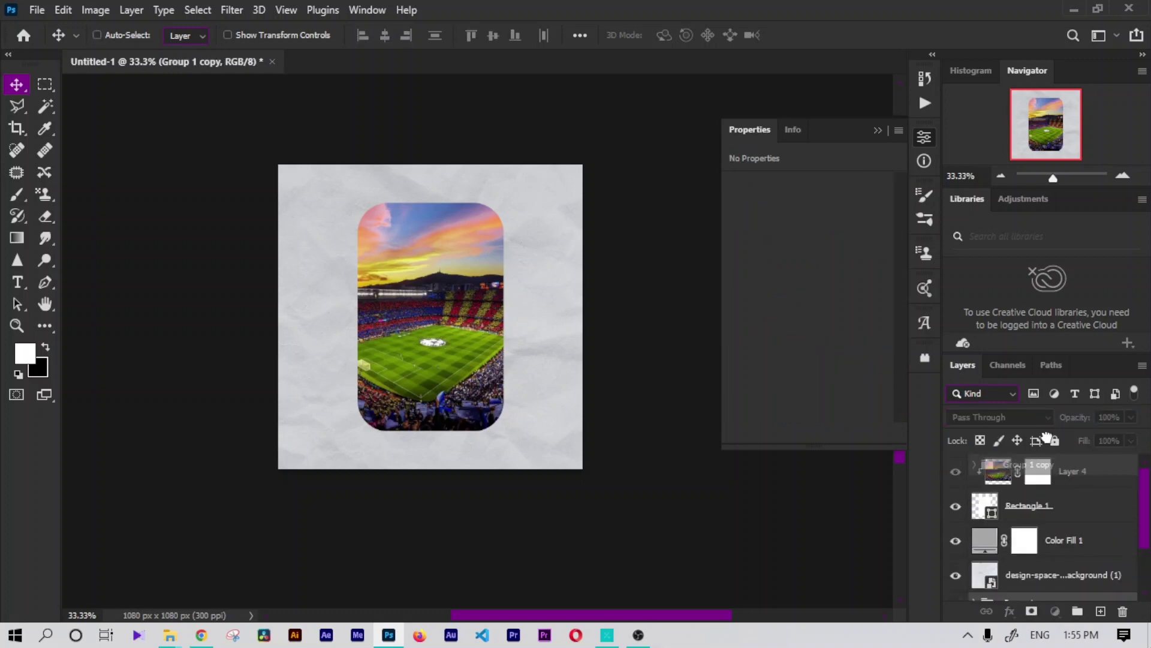
scroll(1031, 527, "up", 1)
left_click(956, 465)
- Convert the duplicated player group to a smart object and set Camera Raw exposure to +0.15
right_click(1014, 467)
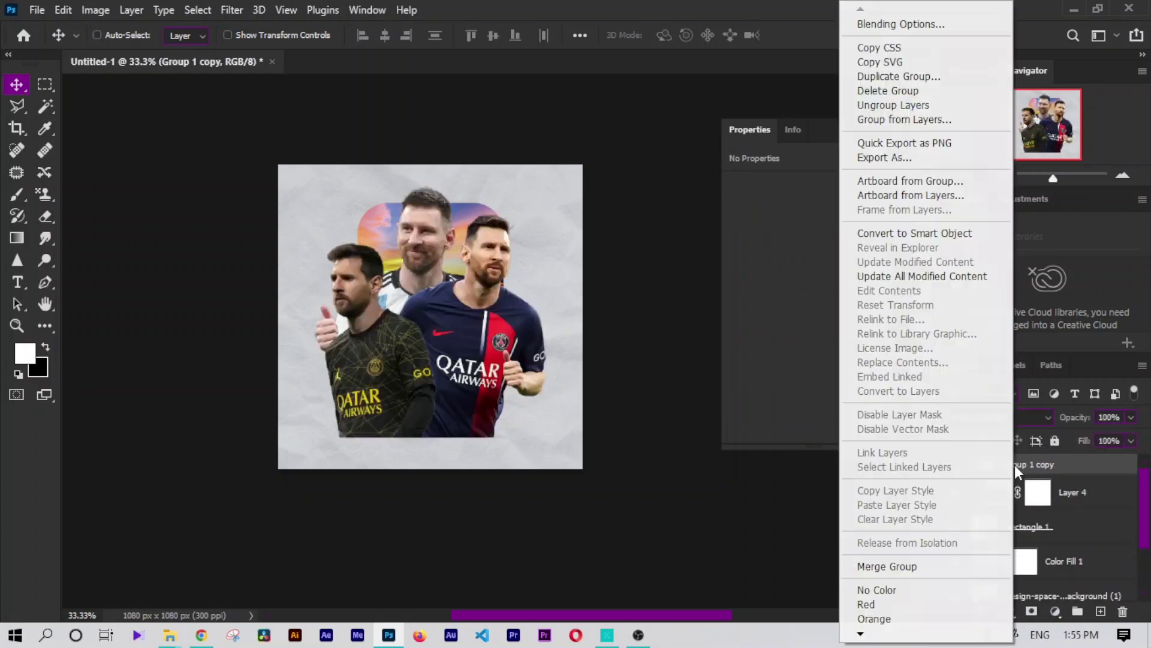
left_click(890, 236)
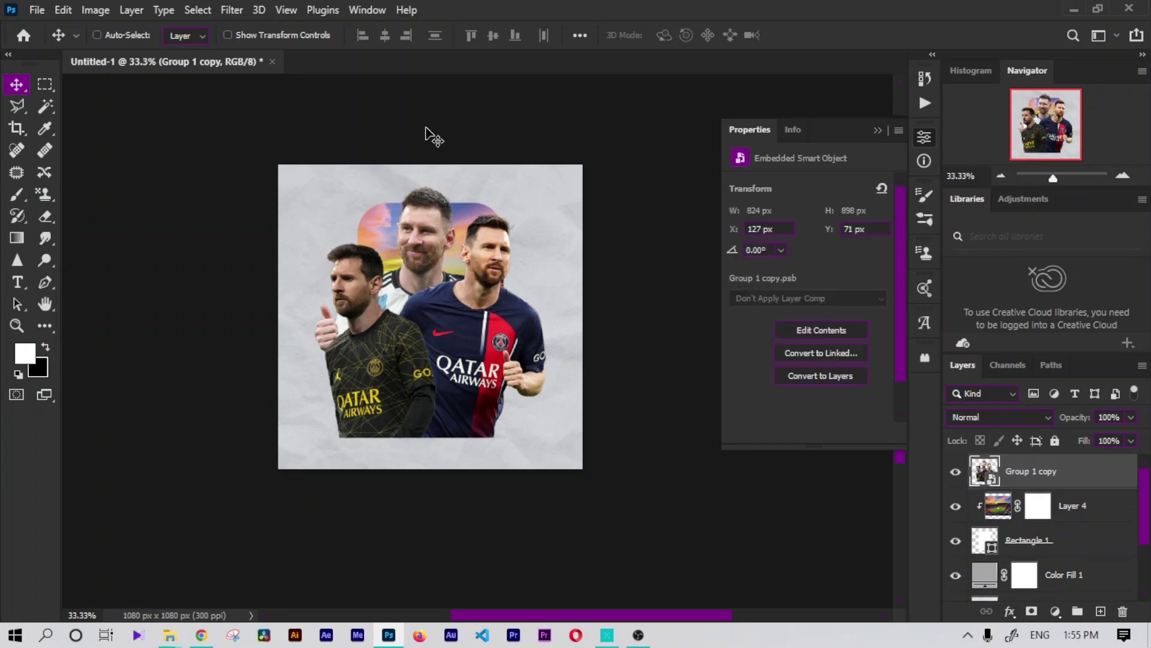
left_click(231, 11)
left_click(270, 135)
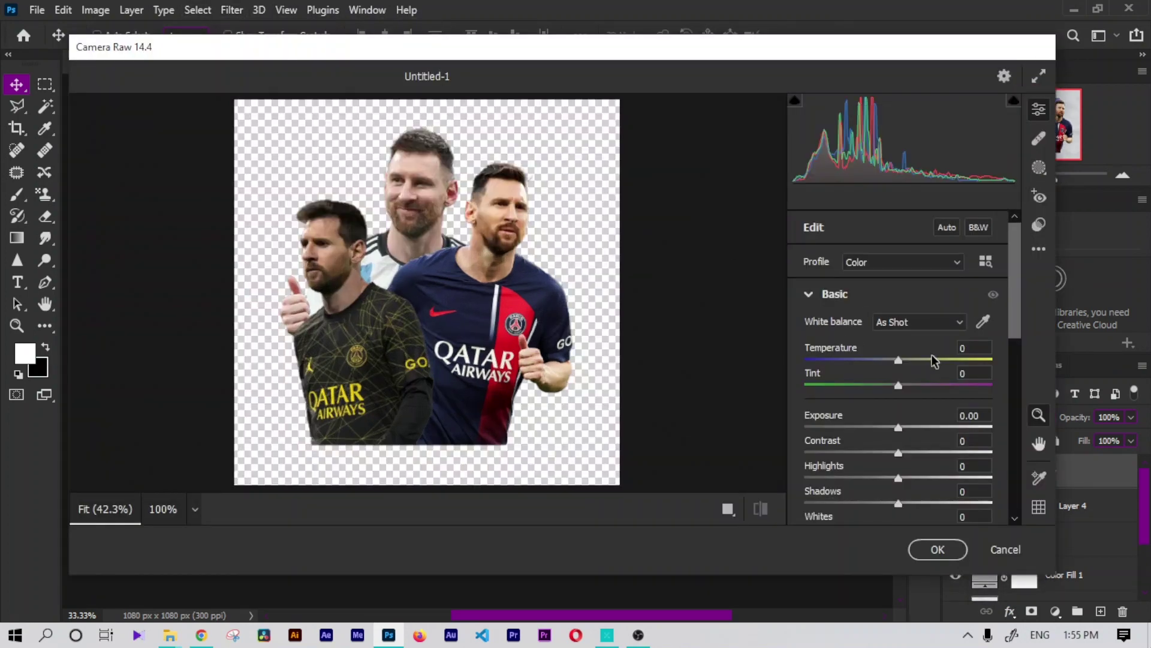
left_click_drag(902, 426, 911, 426)
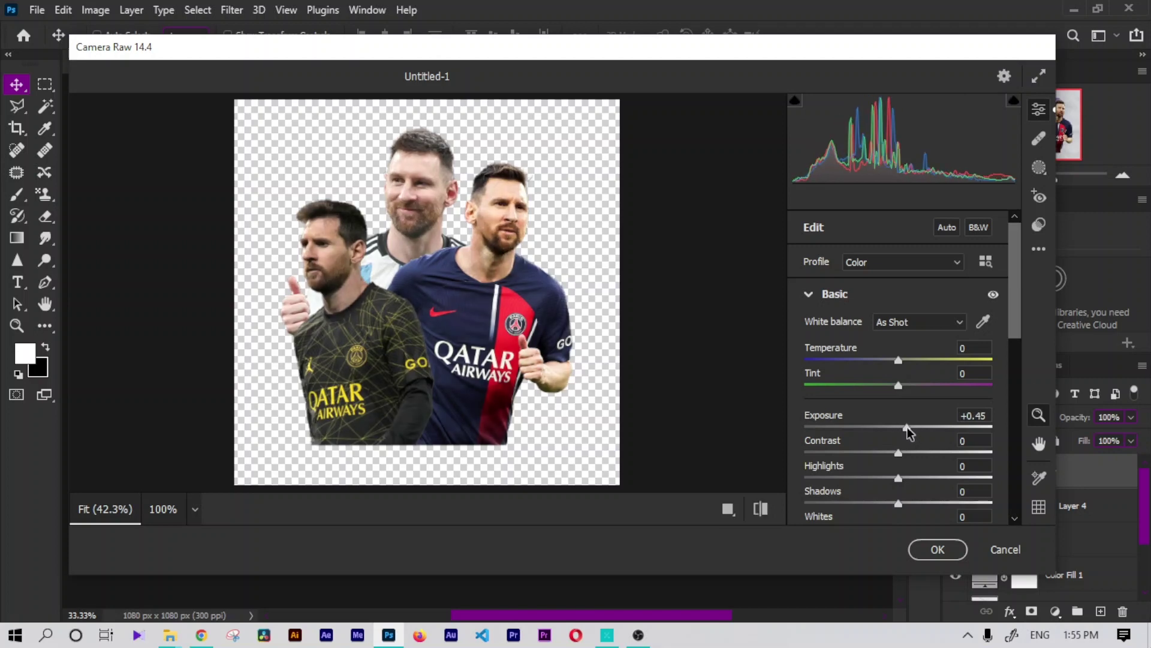
mouse_move(908, 427)
left_mouse_down()
mouse_move(936, 449)
mouse_move(885, 477)
left_mouse_up()
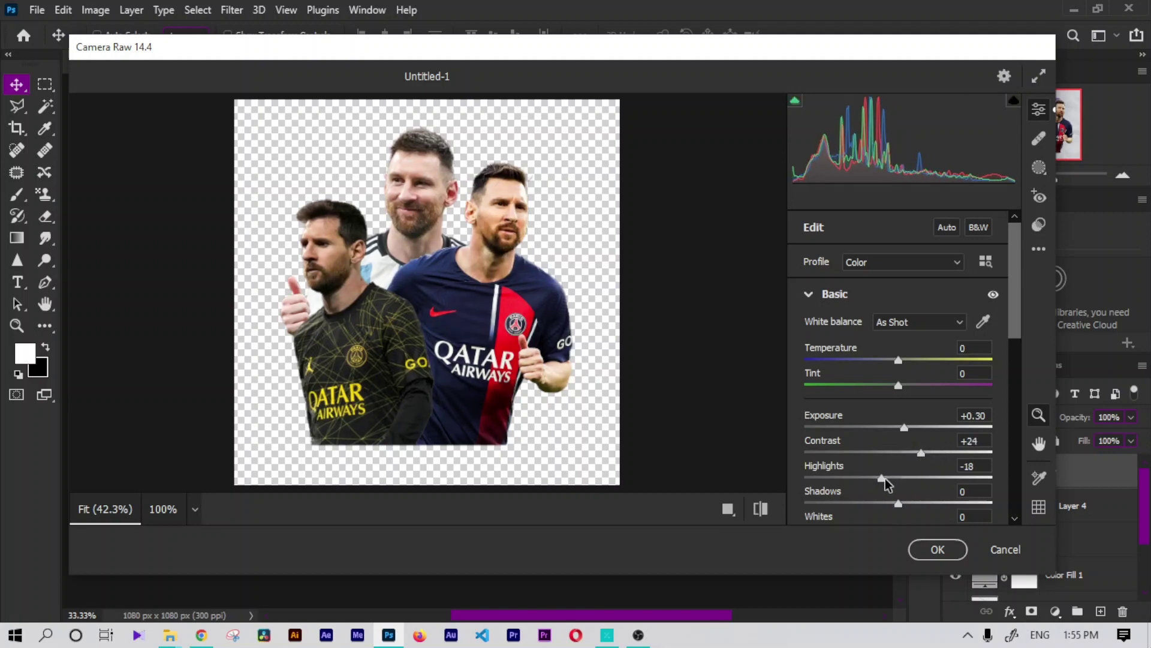
- Apply Camera Raw with shadows +18, texture +100, clarity +55 and contrast +8
left_click(913, 504)
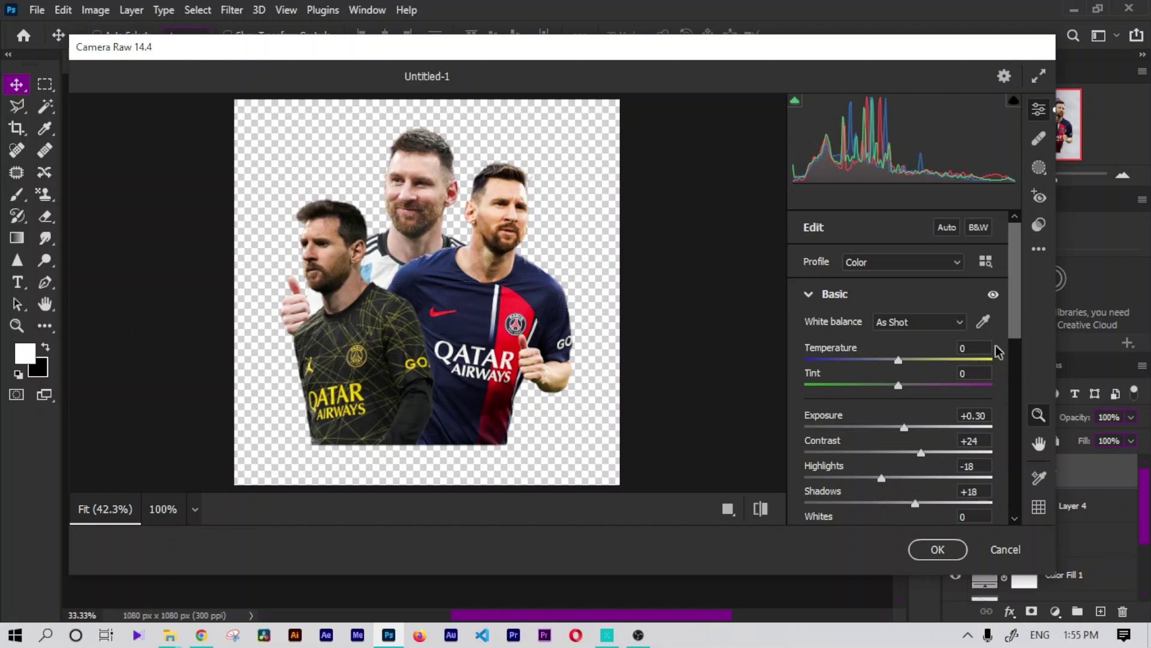
left_click_drag(1014, 326, 1016, 397)
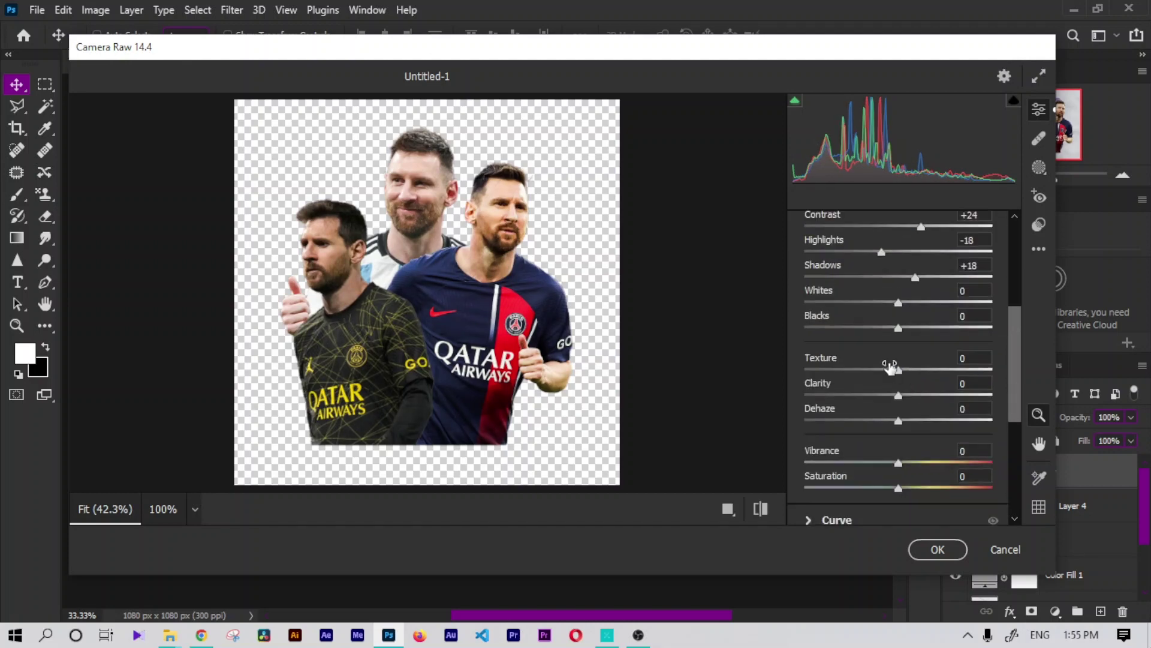
left_click_drag(898, 369, 1010, 365)
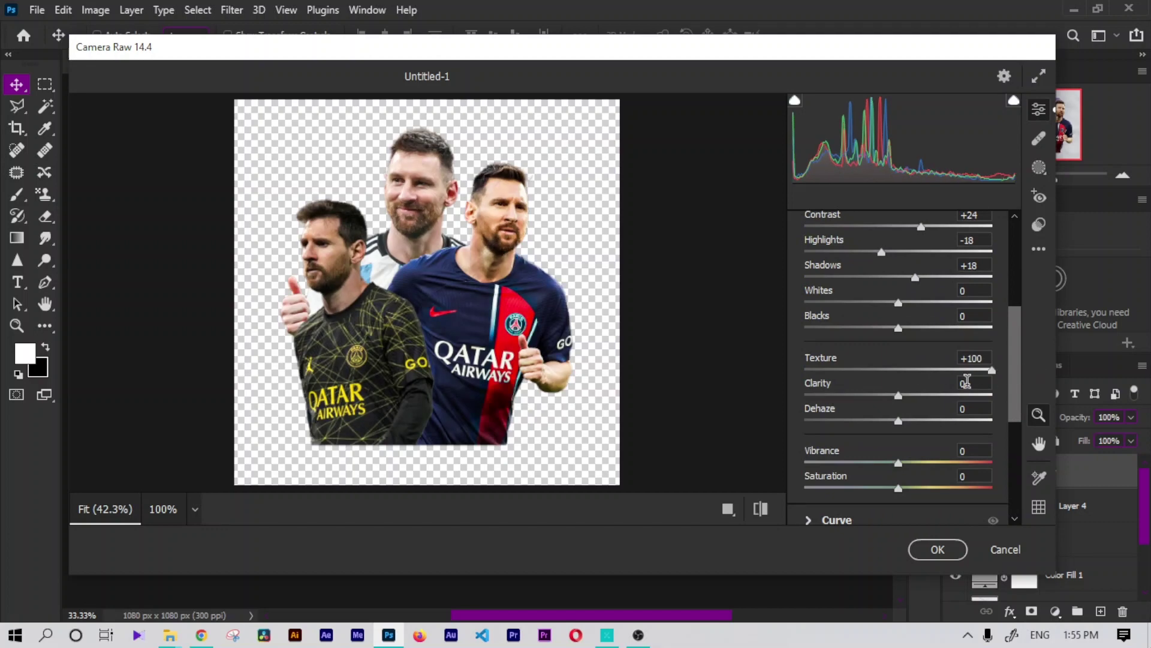
mouse_move(954, 398)
left_mouse_down()
mouse_move(932, 398)
mouse_move(956, 392)
left_mouse_up()
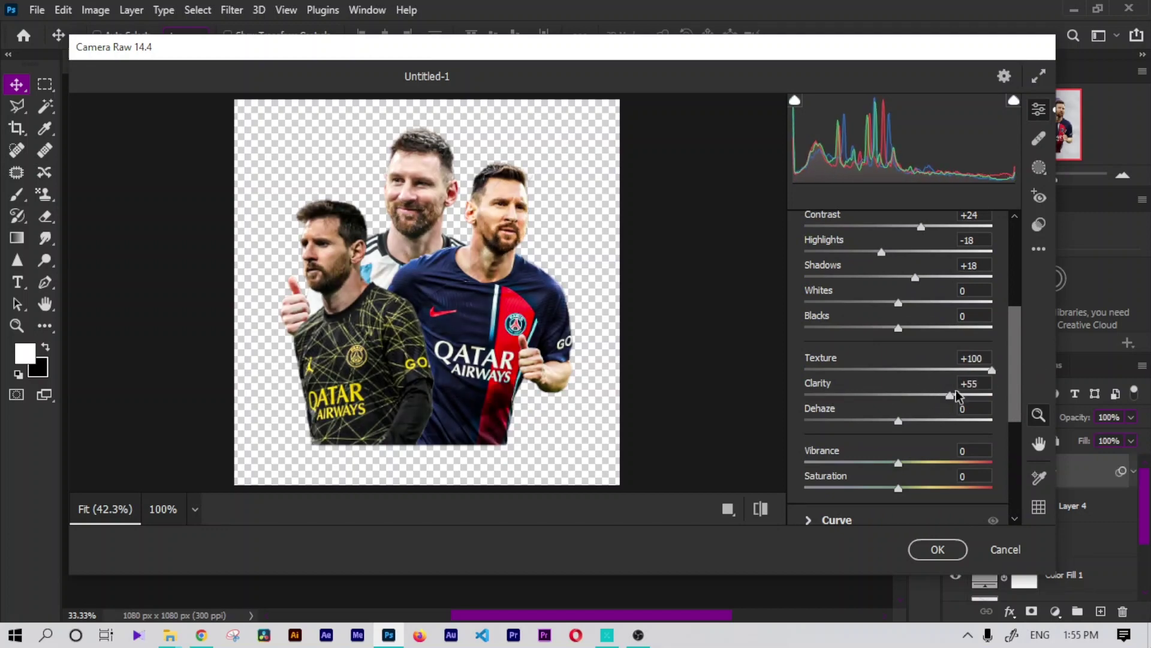
scroll(1020, 364, "up", 2)
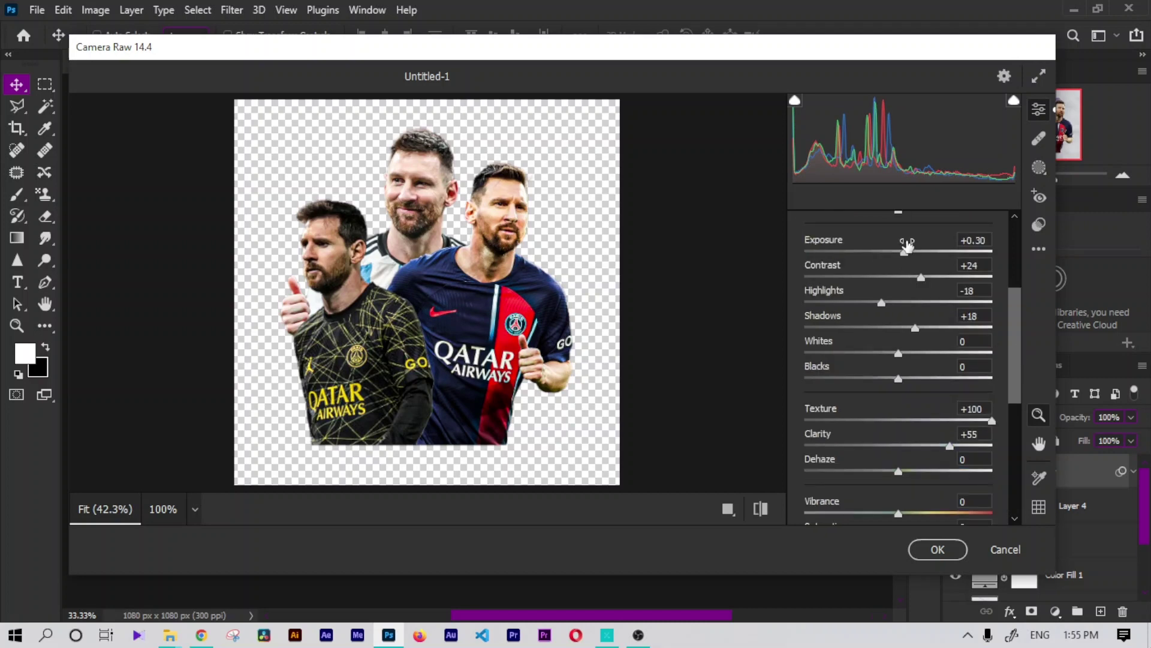
mouse_move(921, 279)
left_mouse_down()
mouse_move(906, 276)
mouse_move(894, 255)
mouse_move(905, 253)
left_mouse_up()
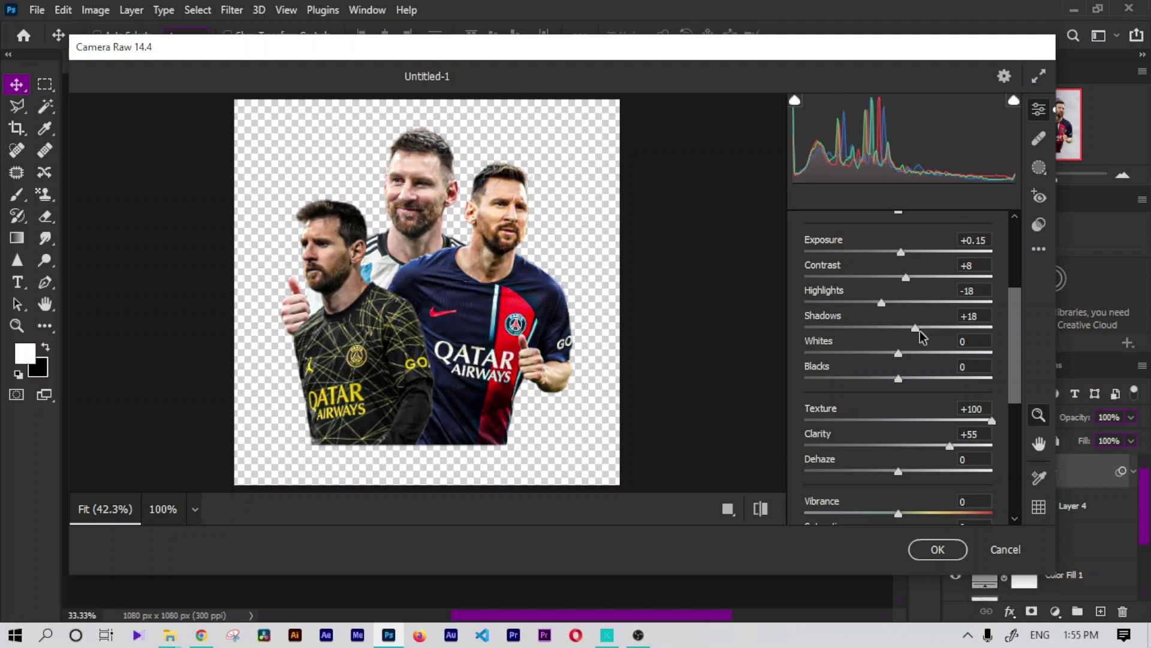
left_click(938, 548)
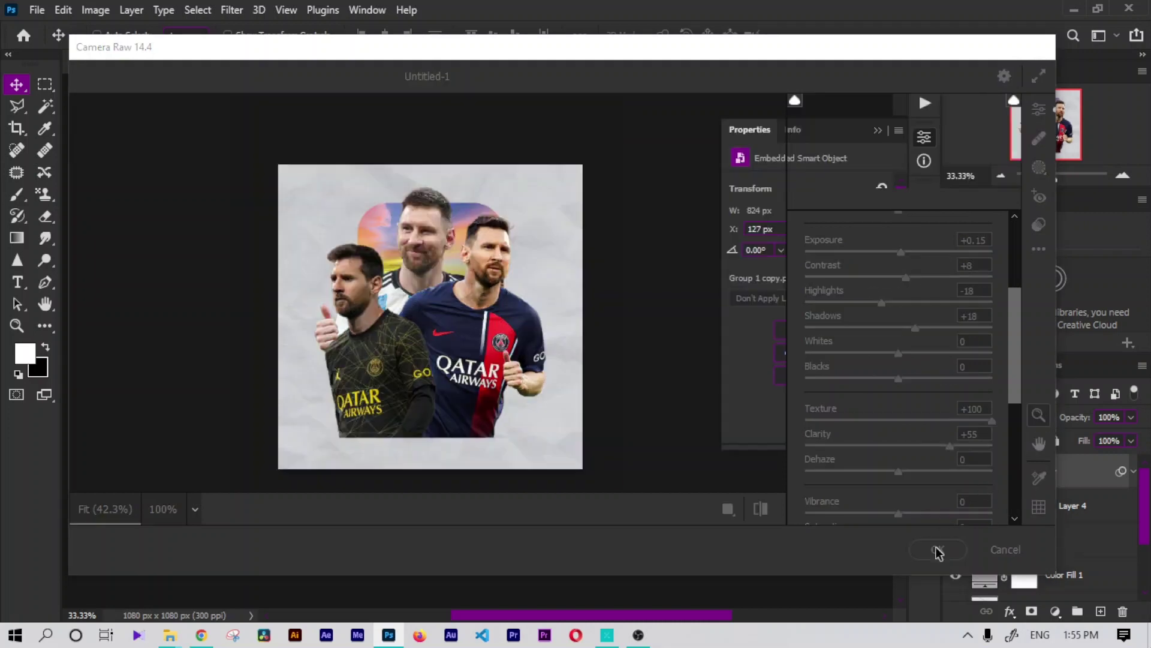
- Paint white brush smoke across the players' bottom on a new layer, then paste the PSG crest
key("ctrl+minus")
key("ctrl+plus")
key("ctrl+plus")
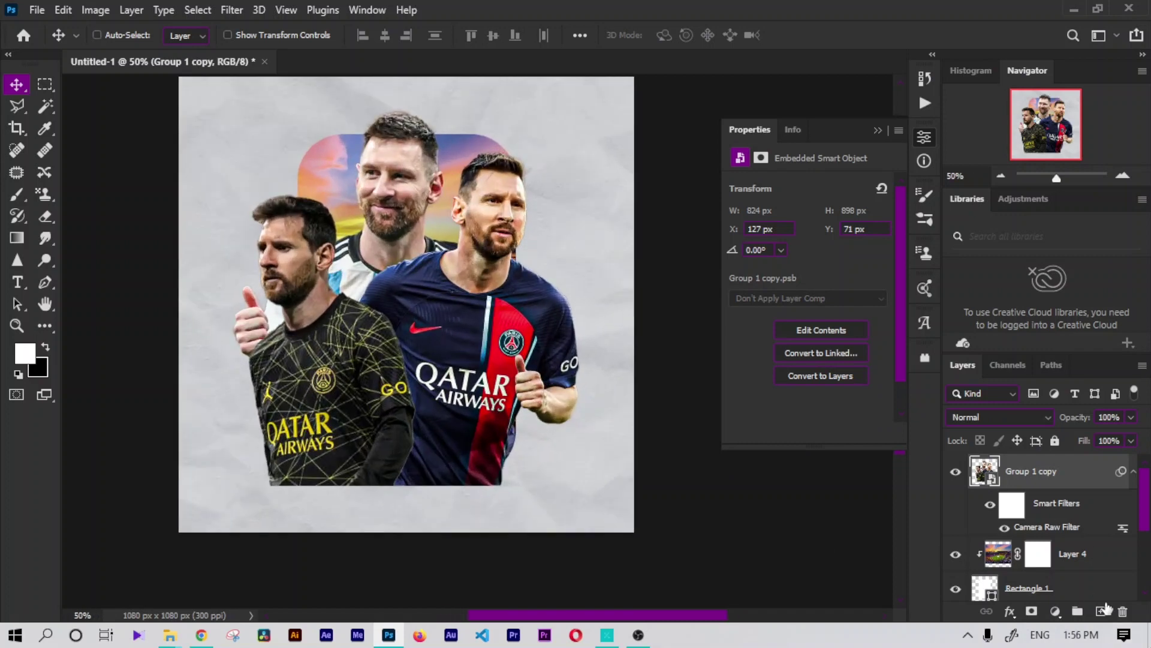
left_click(1100, 611)
key("b")
mouse_move(287, 474)
left_mouse_down()
mouse_move(244, 522)
mouse_move(324, 504)
mouse_move(408, 515)
mouse_move(462, 502)
mouse_move(424, 513)
mouse_move(475, 488)
mouse_move(303, 504)
mouse_move(474, 510)
mouse_move(402, 527)
mouse_move(477, 504)
left_mouse_up()
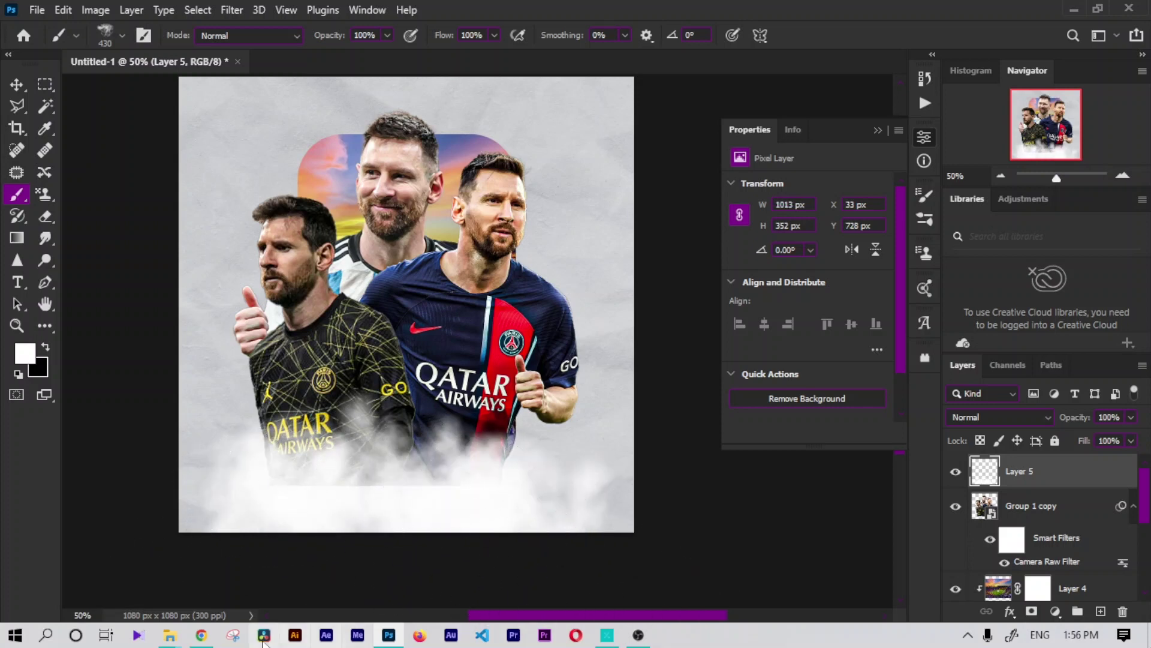
key("ctrl+v")
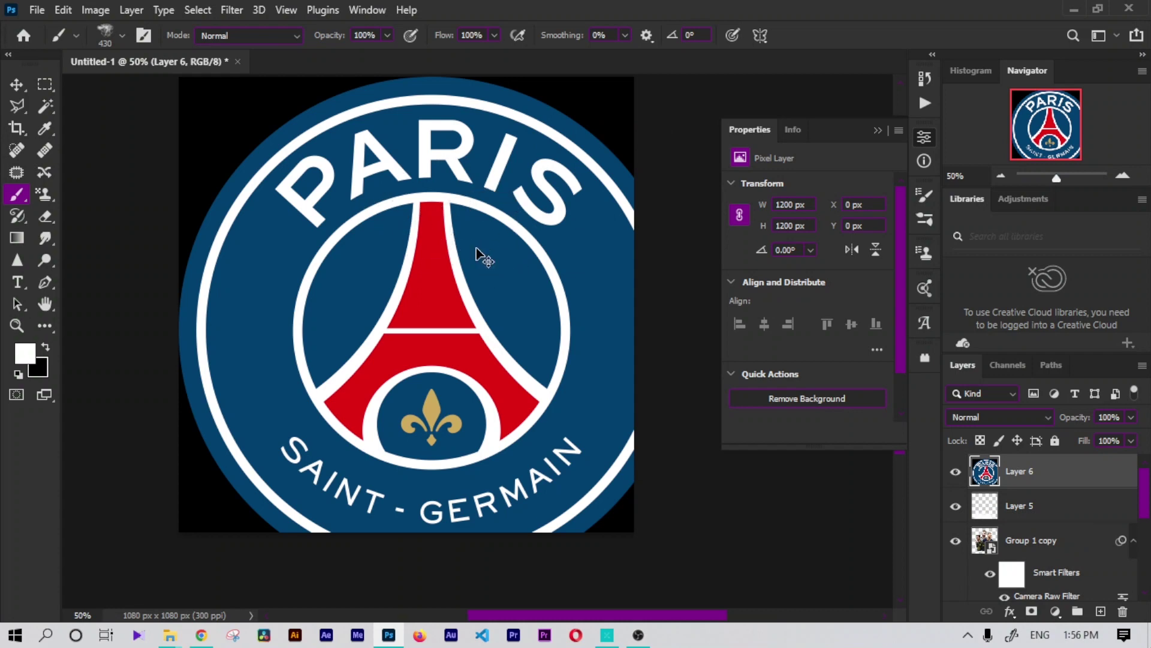
- Shrink the pasted PSG crest and centre it on the canvas
key("ctrl+minus")
key("ctrl+t")
left_click_drag(279, 166, 471, 359)
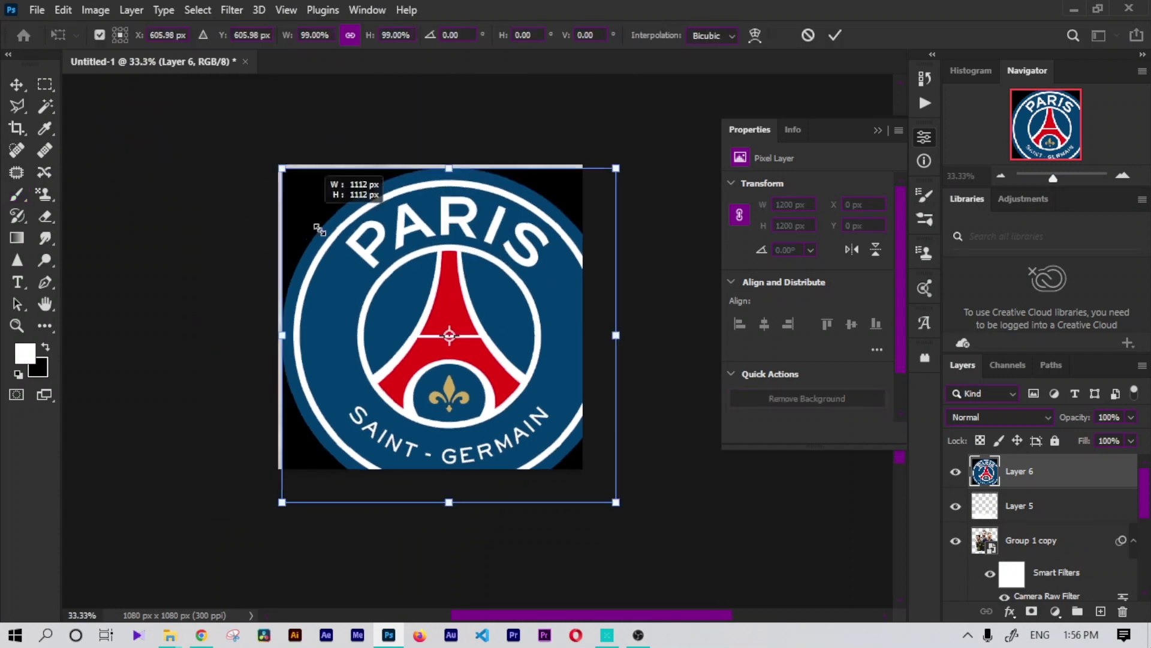
mouse_move(526, 395)
left_mouse_down()
mouse_move(498, 312)
mouse_move(424, 306)
left_mouse_up()
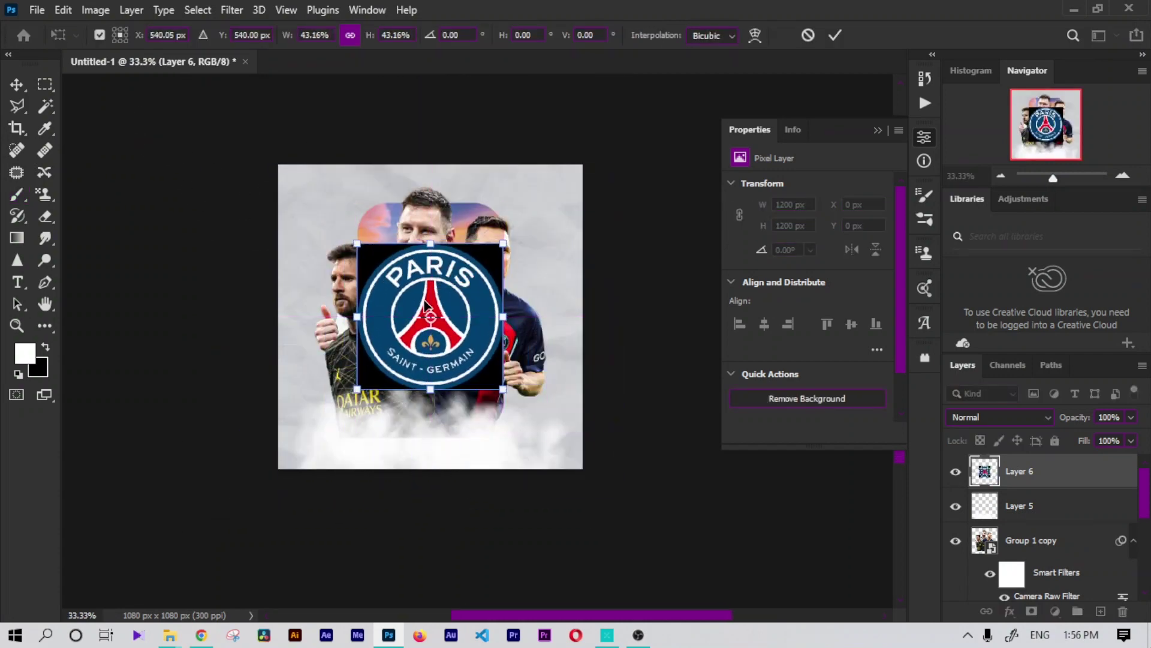
left_click(837, 36)
key("ctrl+plus")
key("ctrl+plus")
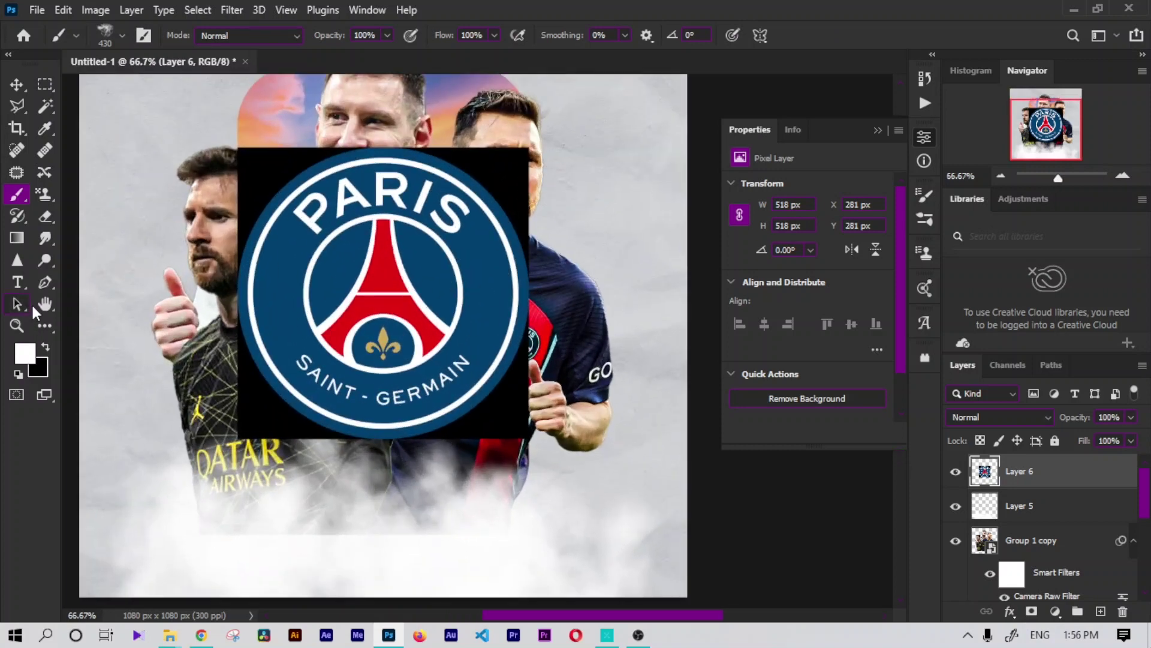
left_click(43, 305)
key("ctrl+plus")
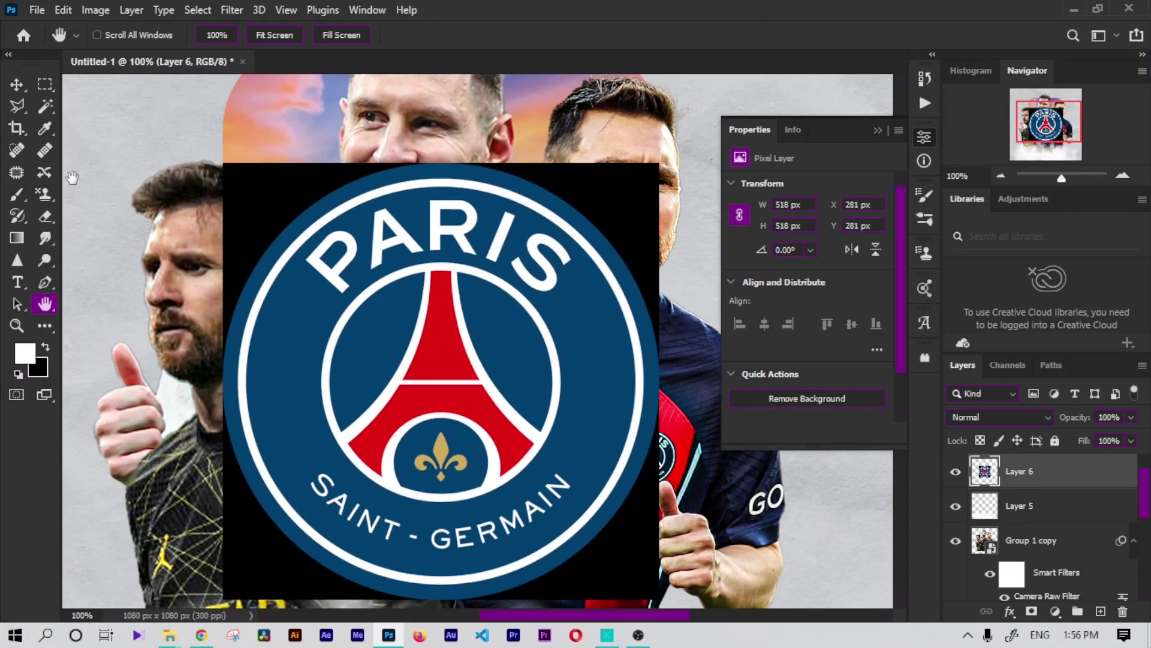
- Mask out the crest's black square with a Magic Wand selection, inverted
left_click(43, 106)
left_click(288, 191)
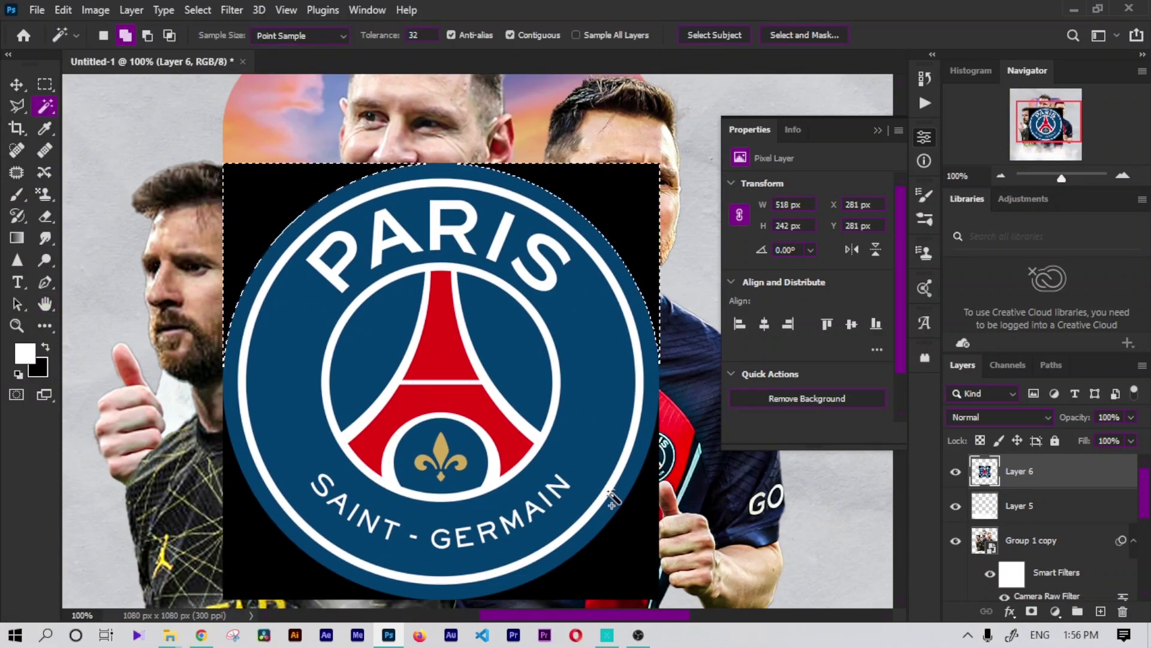
key("ctrl+shift+i")
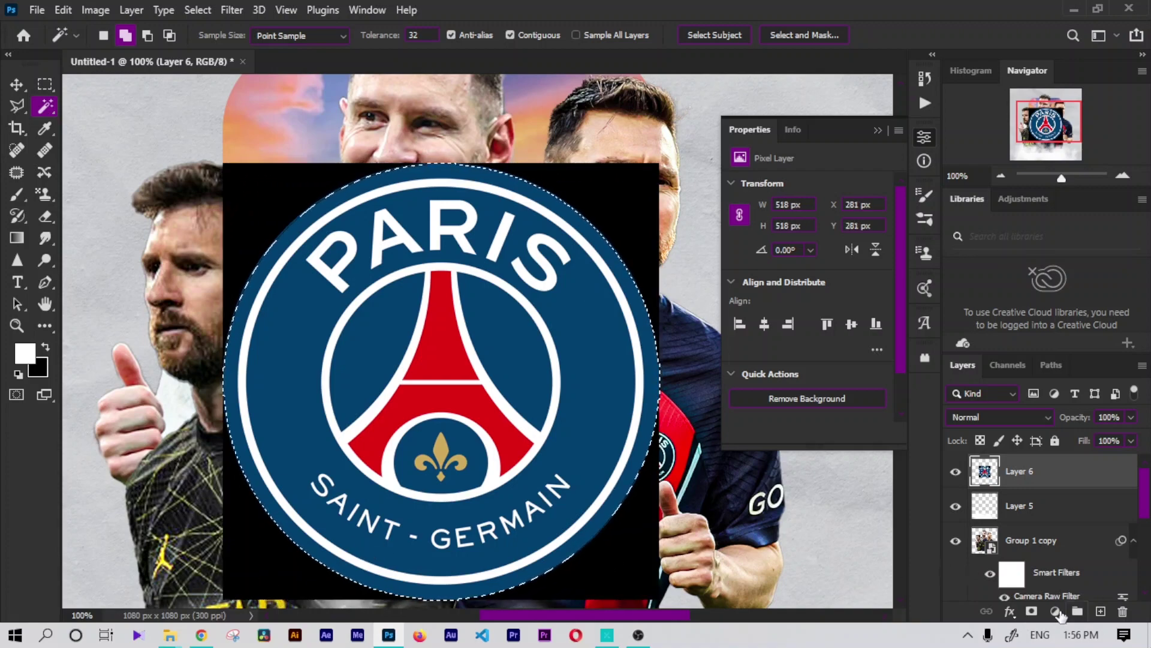
left_click(1032, 611)
- Shrink the crest to a small badge in the poster's top-left corner
key("ctrl+minus")
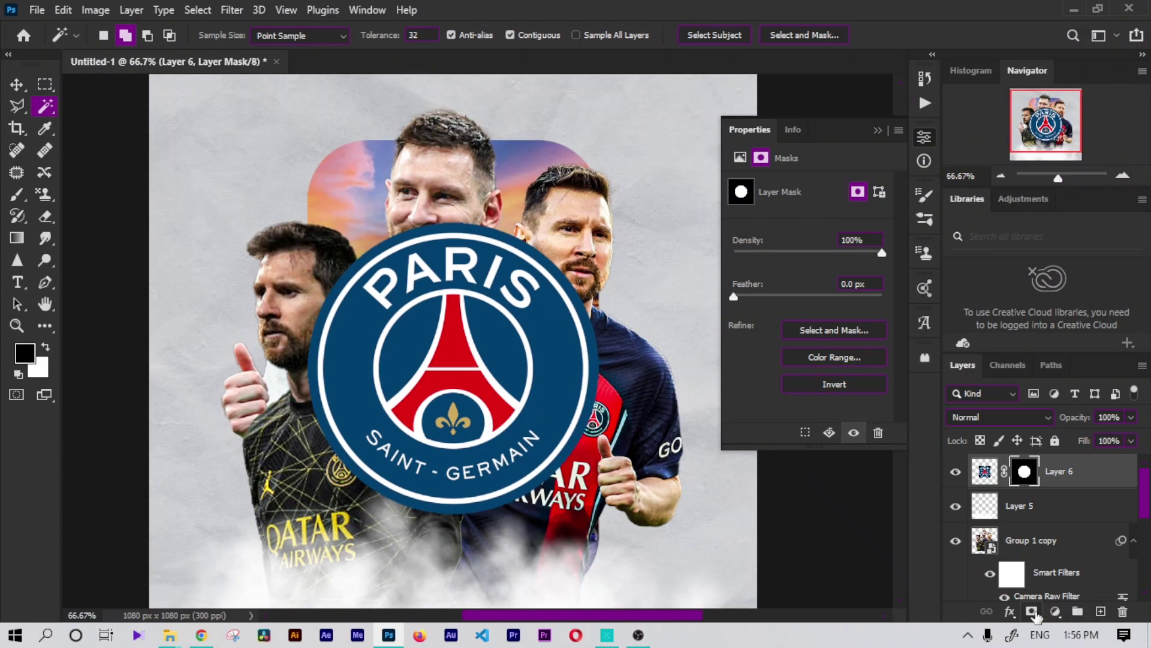
key("ctrl+t")
left_click_drag(598, 223, 442, 376)
left_click_drag(375, 445, 254, 252)
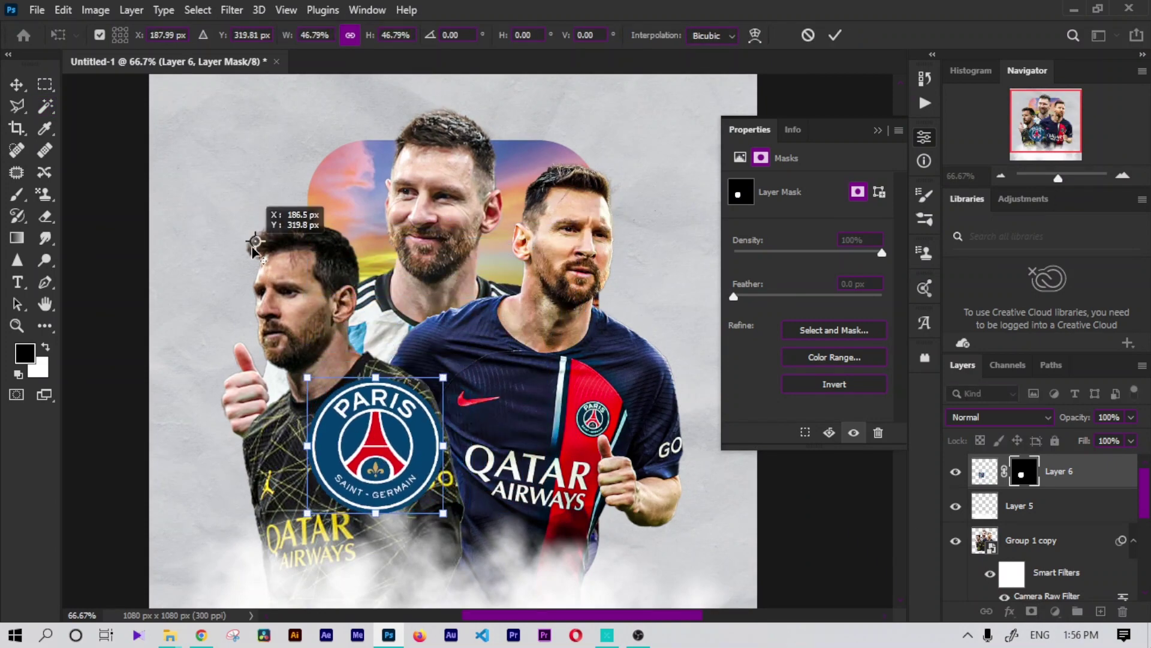
mouse_move(370, 431)
left_mouse_down()
mouse_move(252, 101)
mouse_move(230, 108)
left_mouse_up()
mouse_move(303, 193)
left_mouse_down()
mouse_move(250, 138)
mouse_move(265, 144)
left_mouse_up()
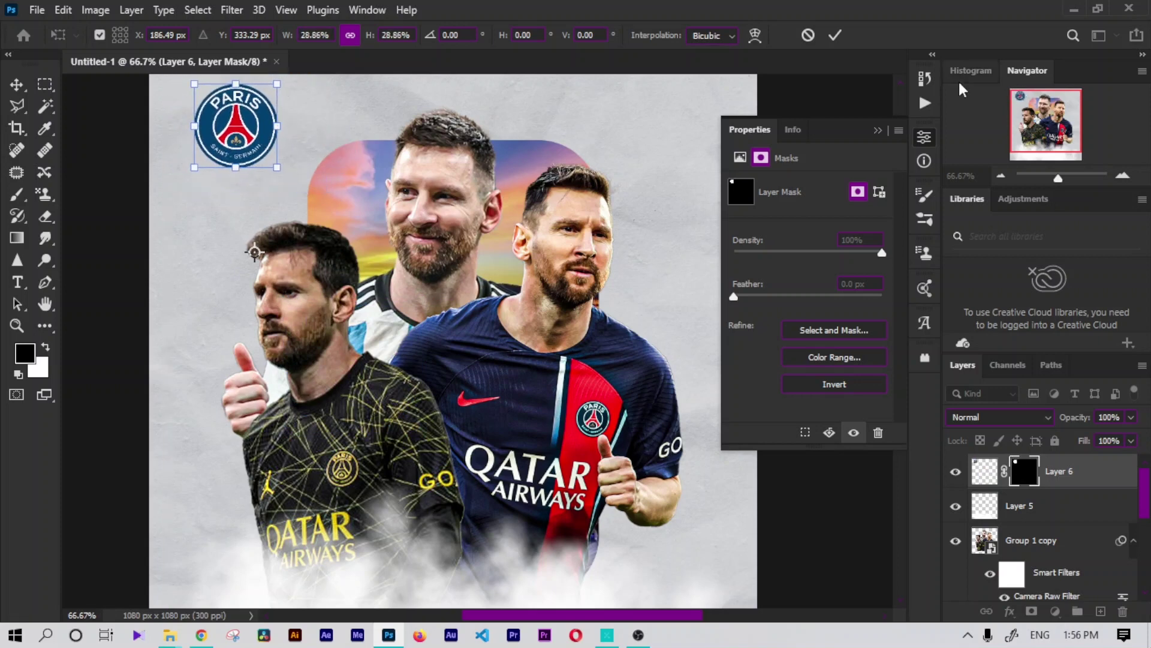
- Set the corner crest (Layer 6) to Soft Light blending and duplicate it
left_click(835, 36)
left_click(999, 416)
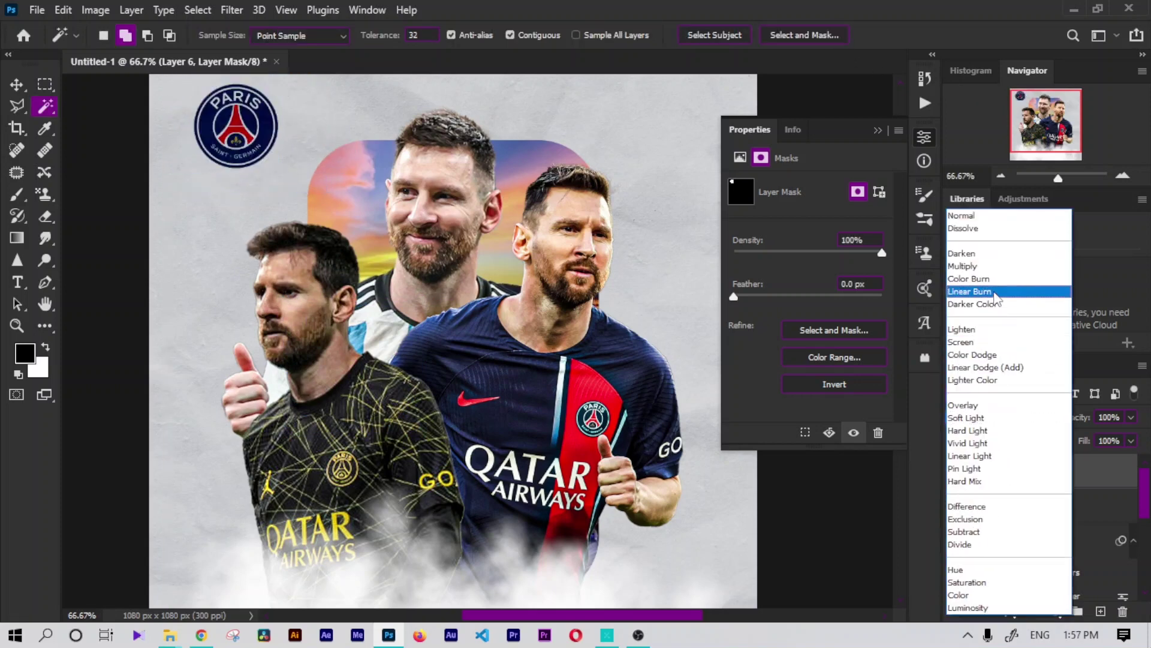
left_click(1007, 428)
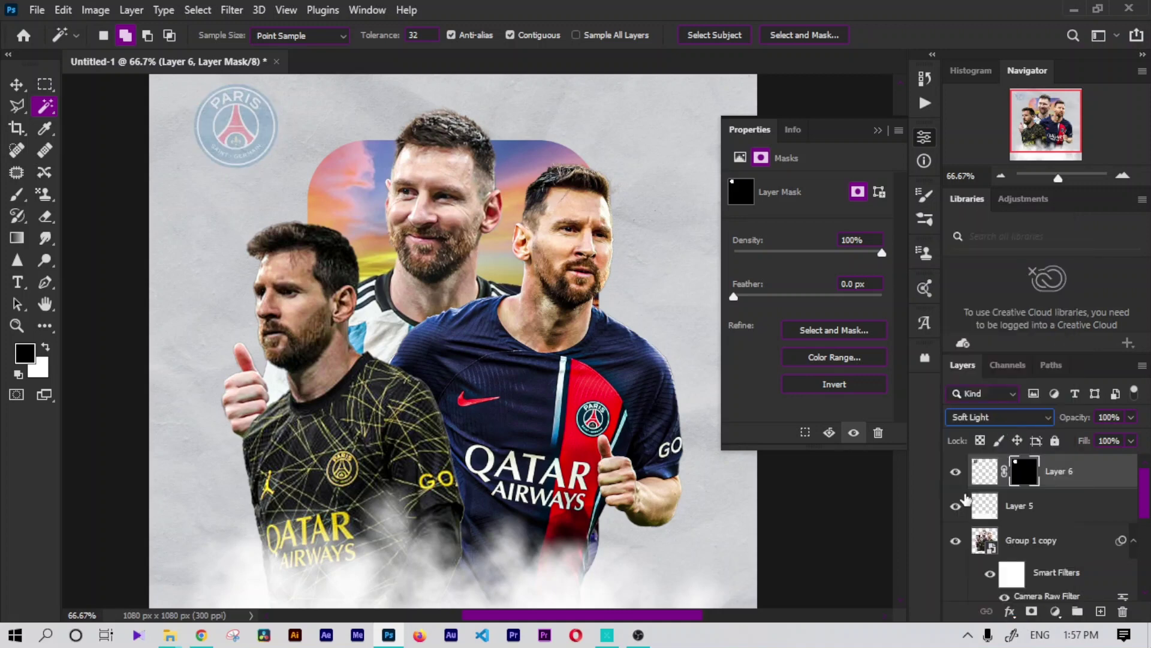
key("ctrl+j")
key("ctrl+minus")
key("ctrl+minus")
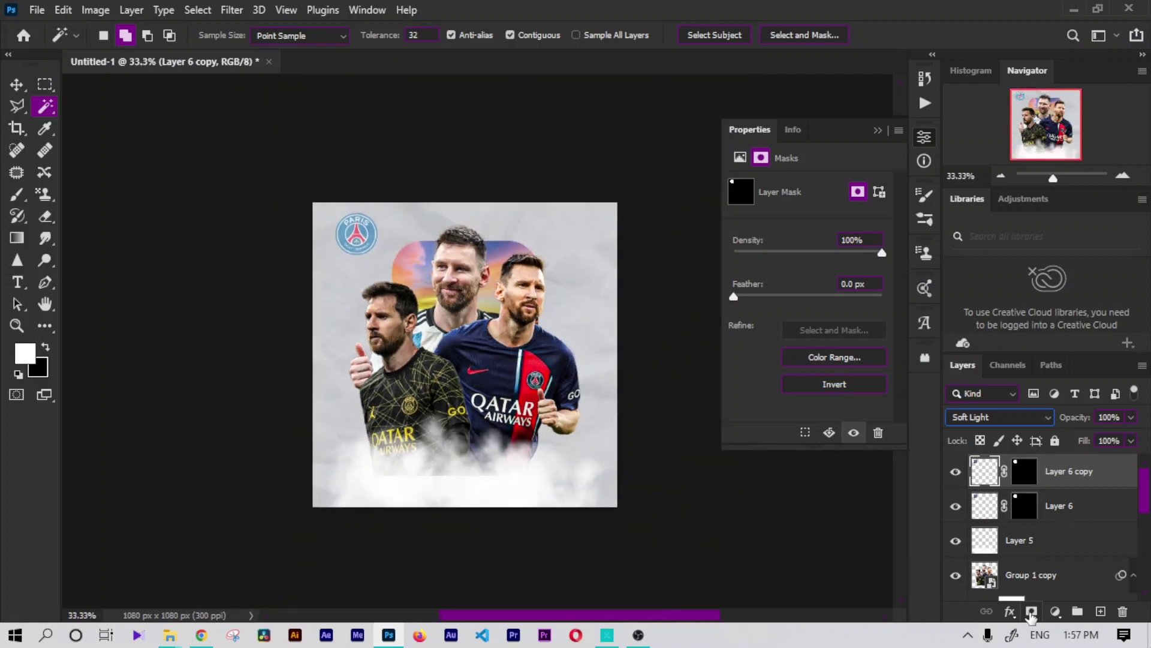
key("ctrl+plus")
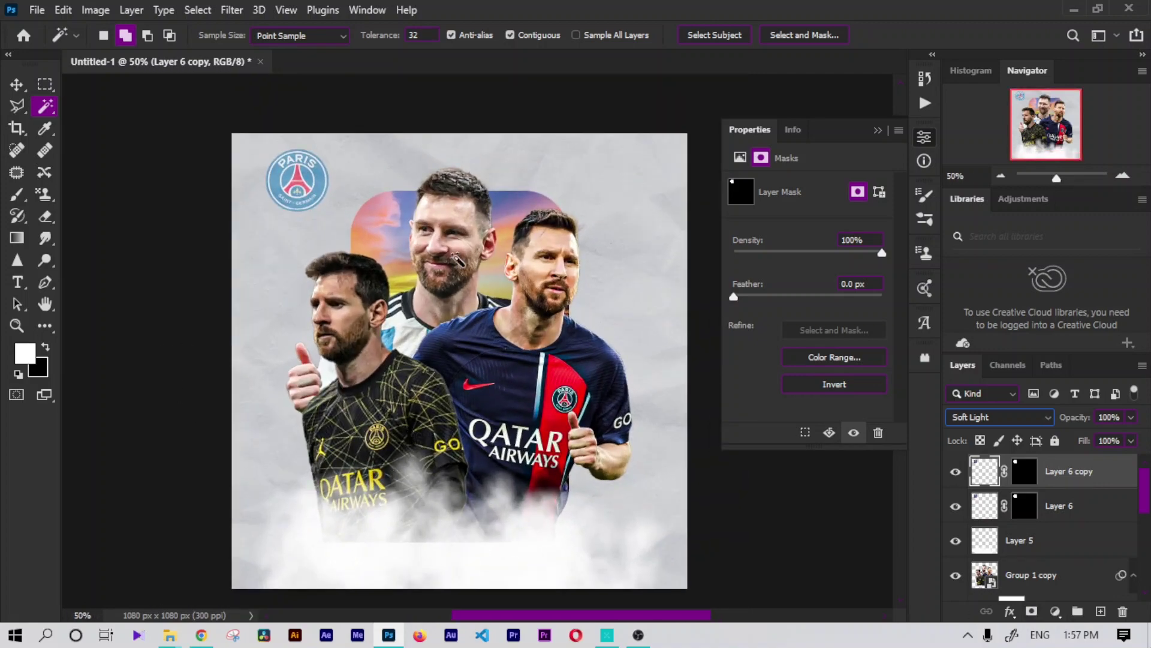
- Type the title 'MESSI', lower it, and move its layer behind the players
left_click(17, 281)
left_click(412, 466)
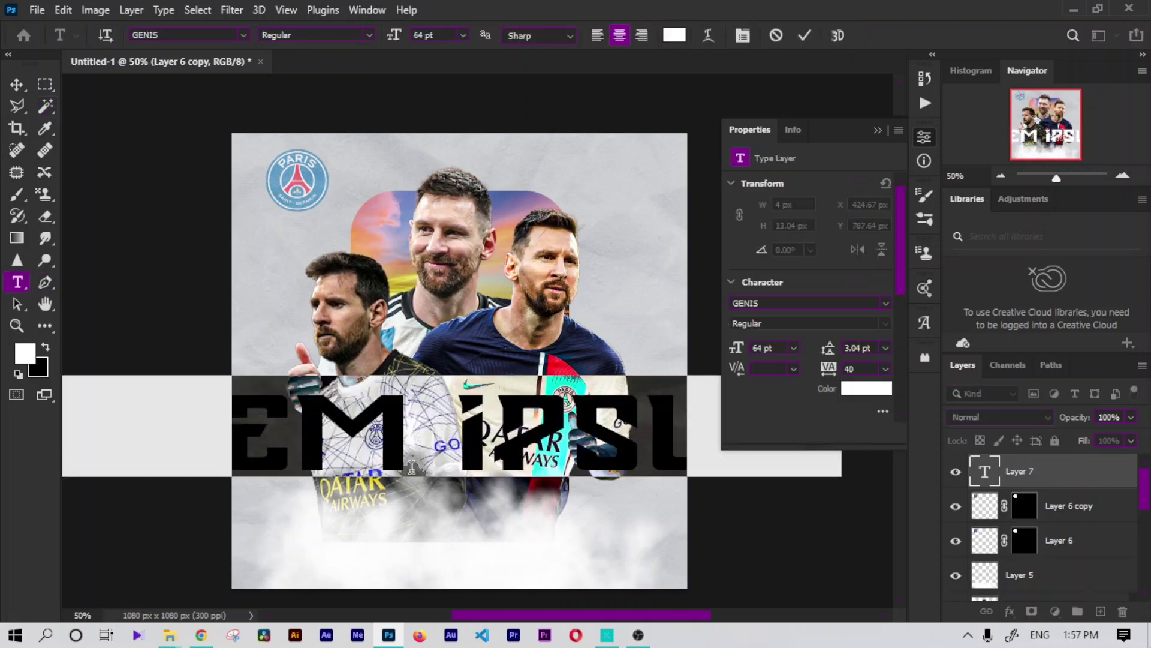
type("MES")
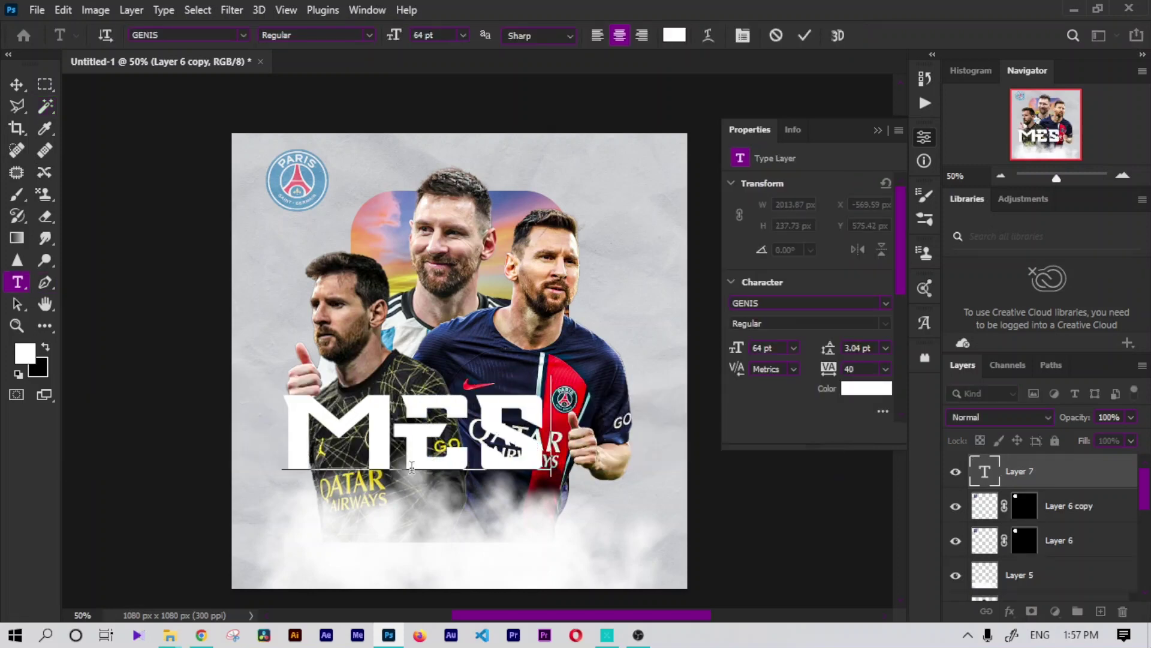
type("SI")
left_click(16, 84)
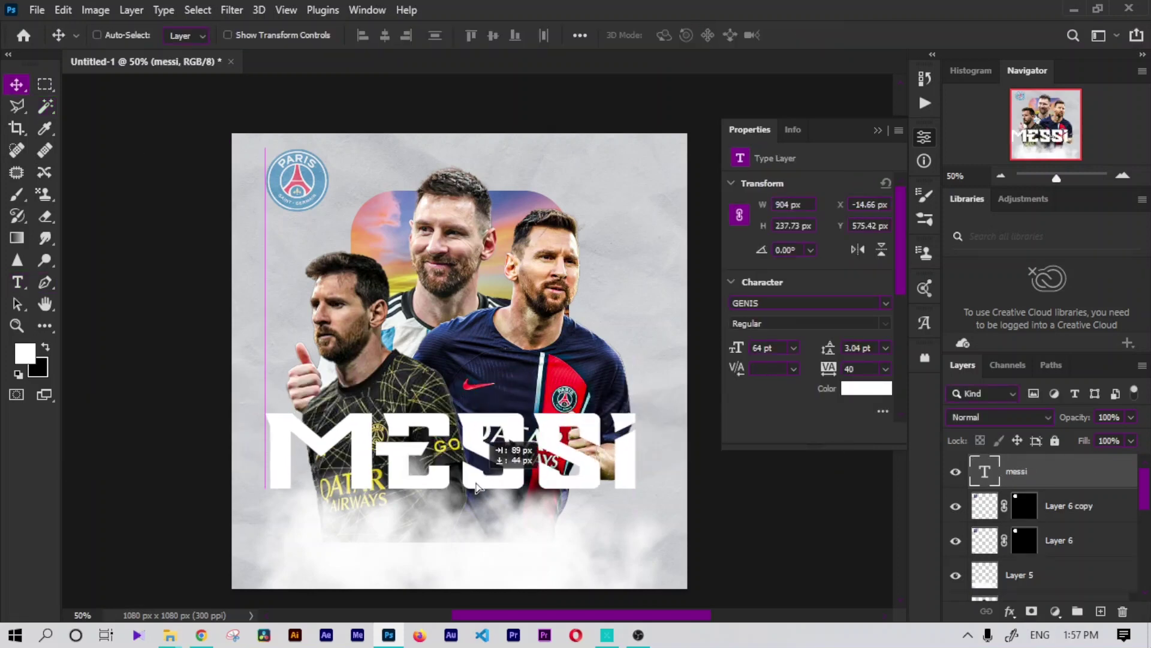
left_click_drag(717, 487, 753, 526)
mouse_move(1037, 492)
left_mouse_down()
mouse_move(1056, 577)
mouse_move(1052, 528)
left_mouse_up()
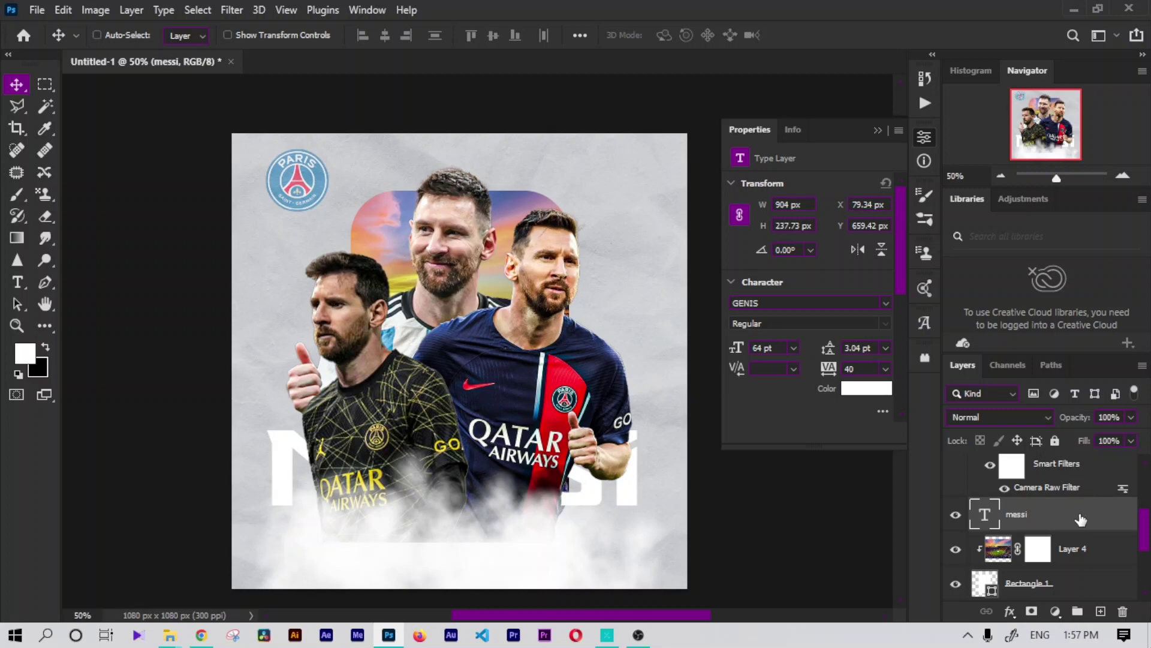
- Give a copy of the MESSI title a white Stroke and 0% Fill
mouse_move(1081, 520)
left_mouse_down()
mouse_move(1058, 391)
mouse_move(1070, 461)
left_mouse_up()
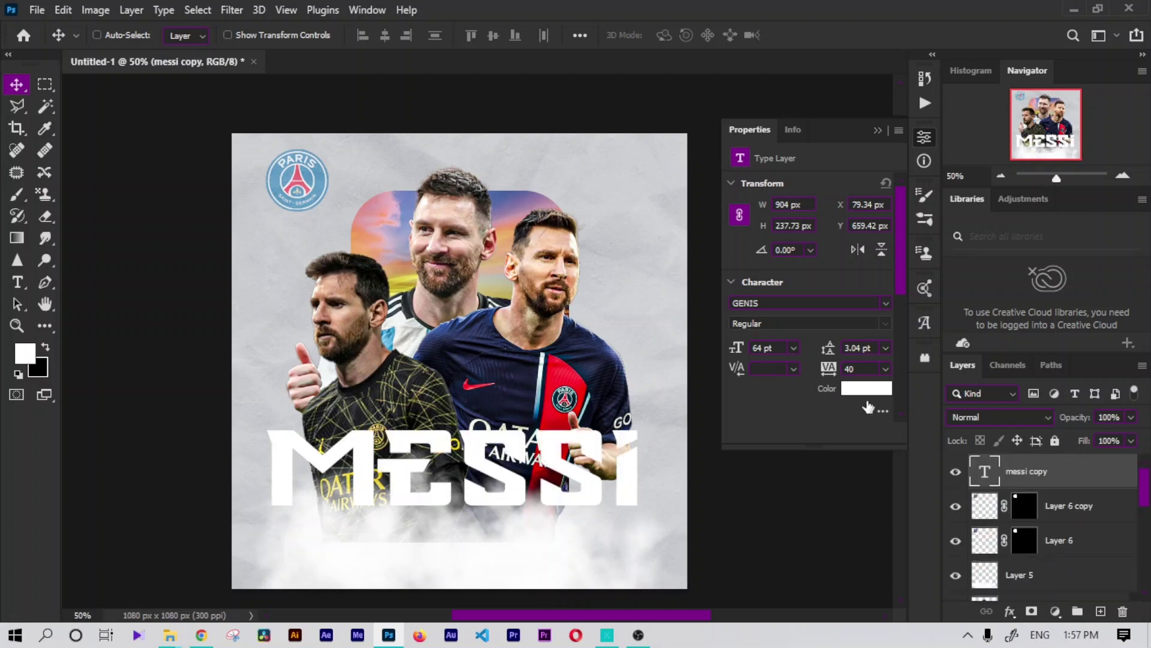
left_click(523, 198)
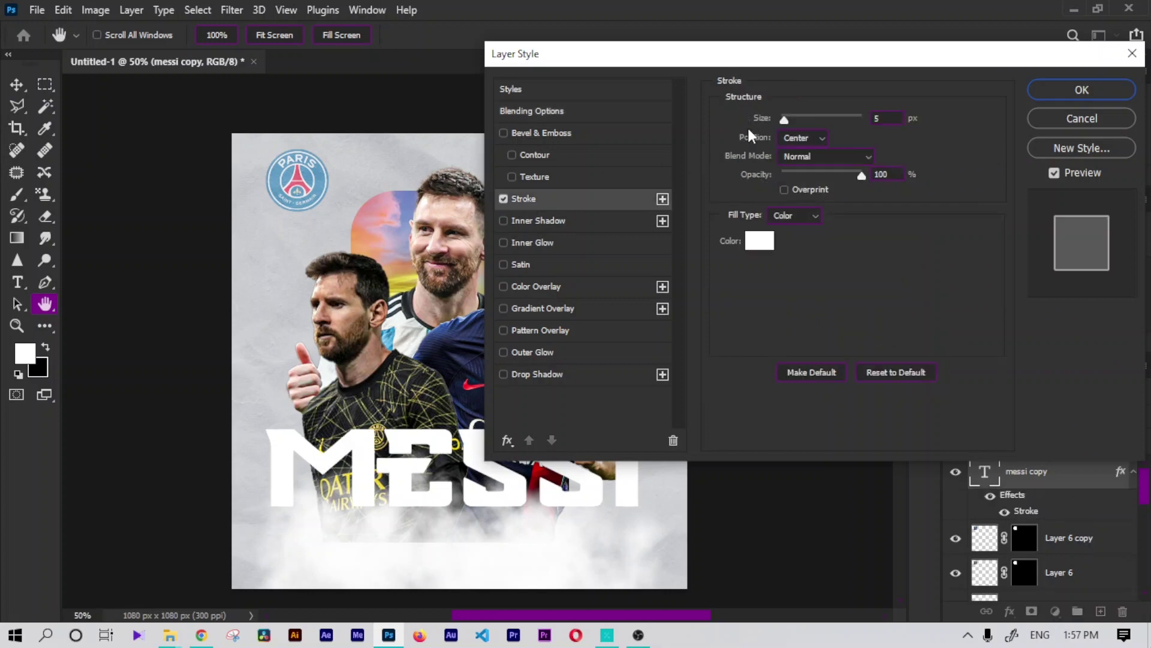
left_click(1082, 90)
left_click_drag(1085, 442, 1010, 427)
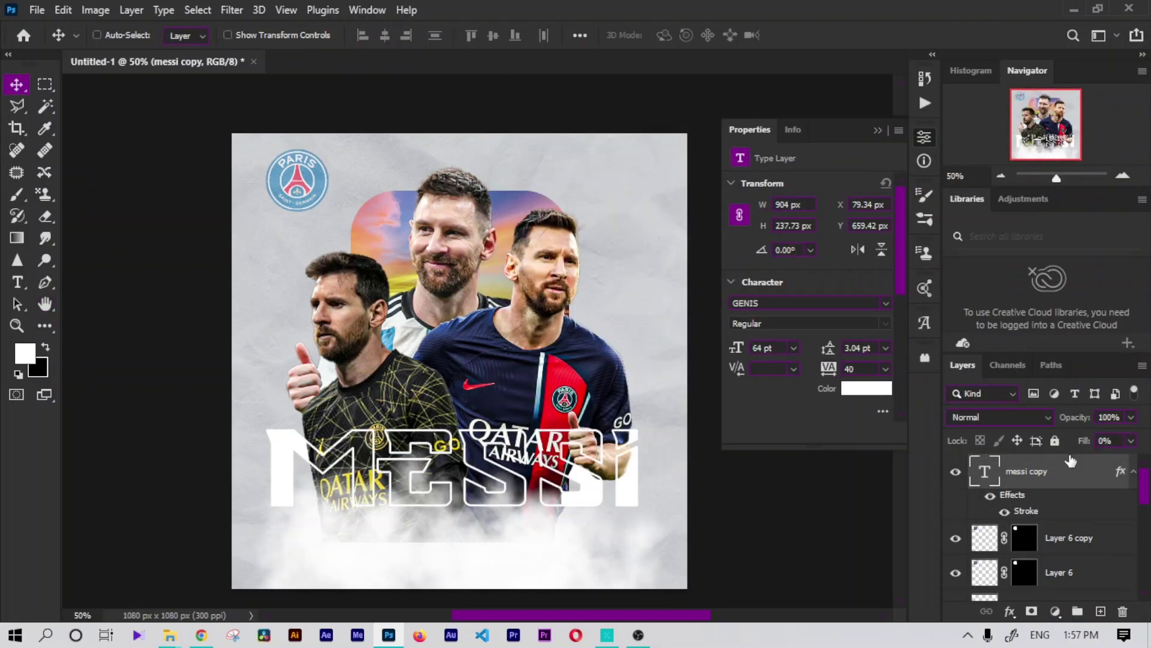
left_click_drag(1145, 486, 1145, 531)
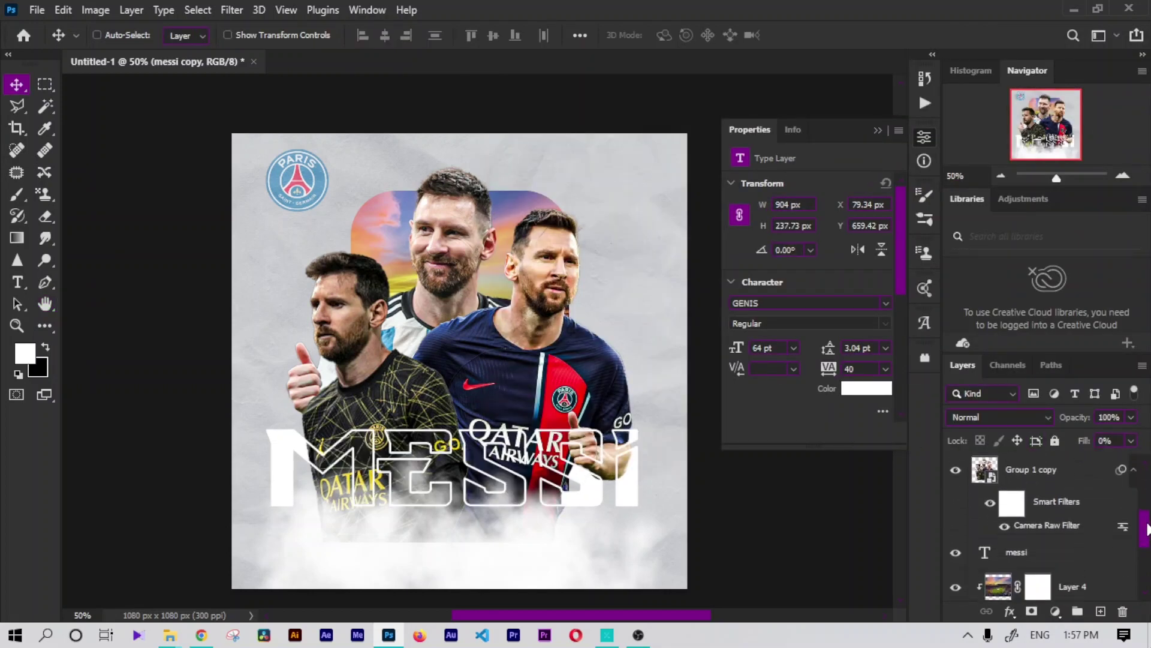
- Add a white Outer Glow of about 51 px with raised opacity to the messi layer
double_click(1097, 552)
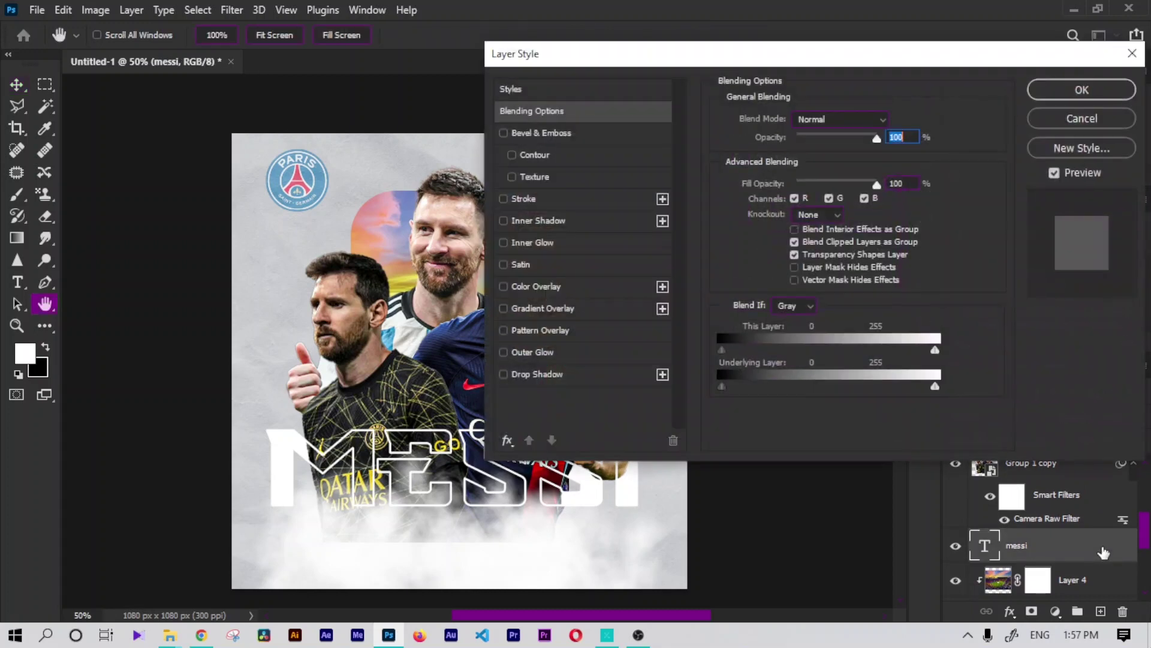
left_click(519, 354)
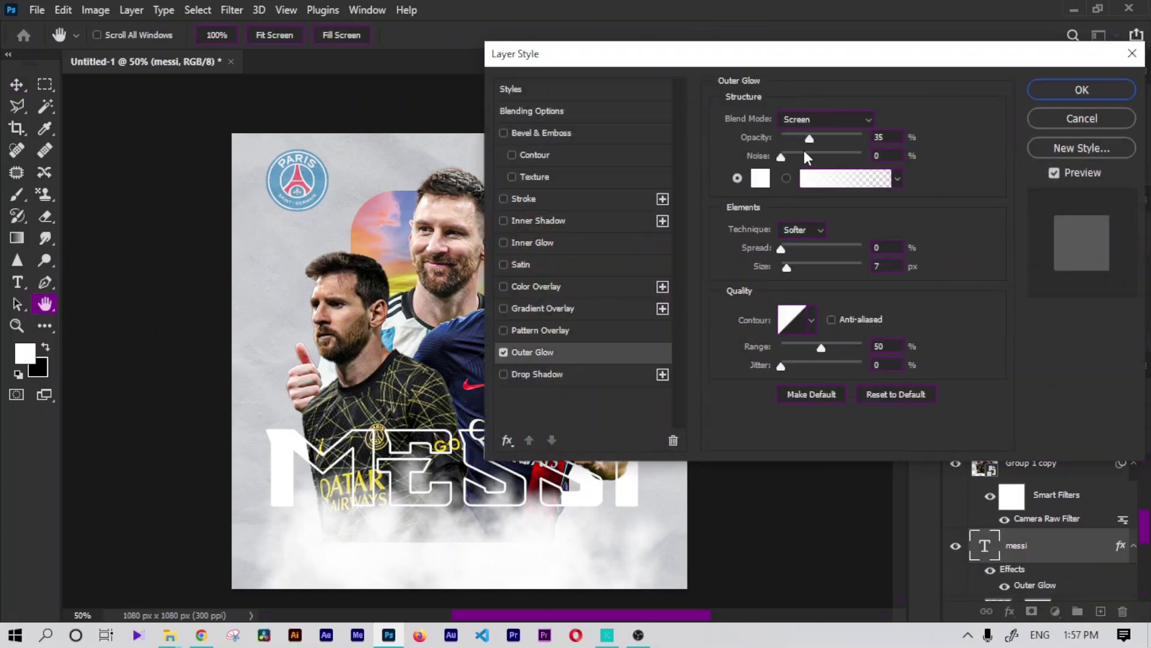
left_click_drag(818, 139, 819, 139)
left_click_drag(786, 270, 803, 265)
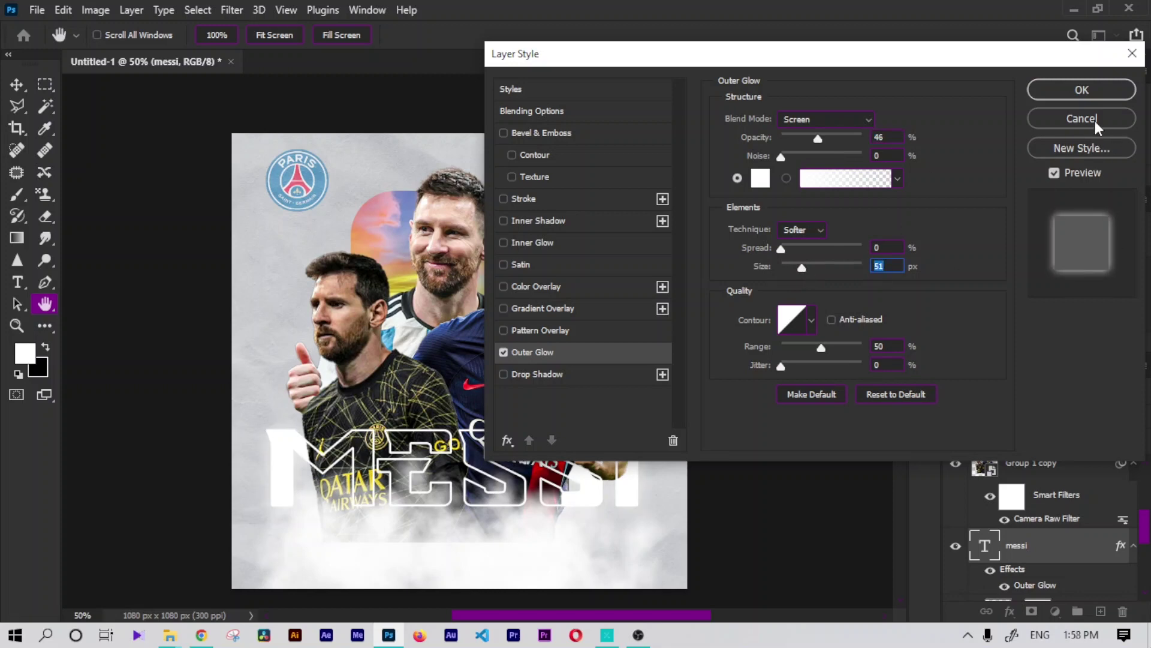
left_click(1092, 94)
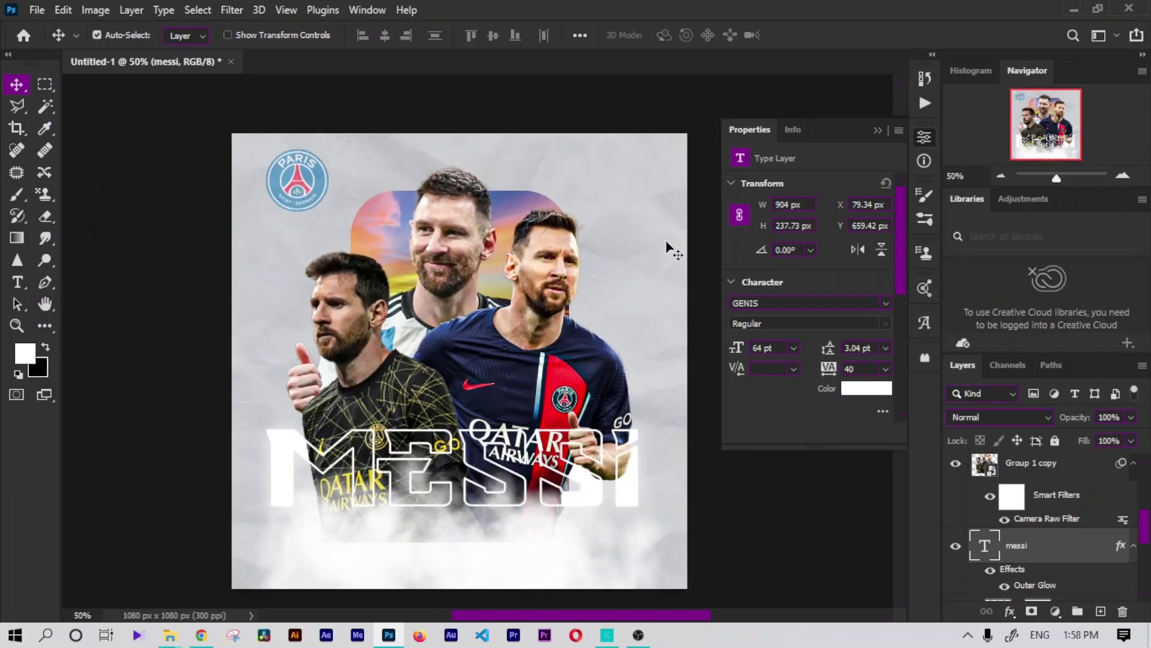
key("ctrl+plus")
- Add a black Color Fill layer at 14% opacity with an inverted, hidden mask
key("ctrl+minus")
left_click(1059, 606)
left_click(1059, 307)
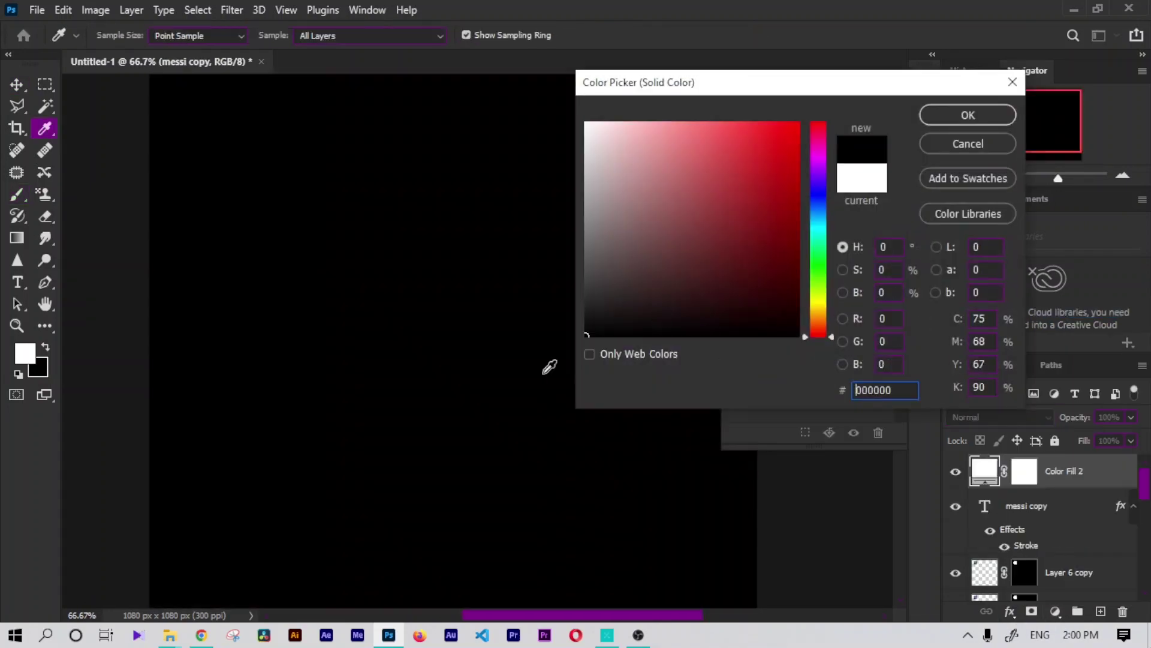
left_click(968, 117)
left_click_drag(1073, 417, 1018, 440)
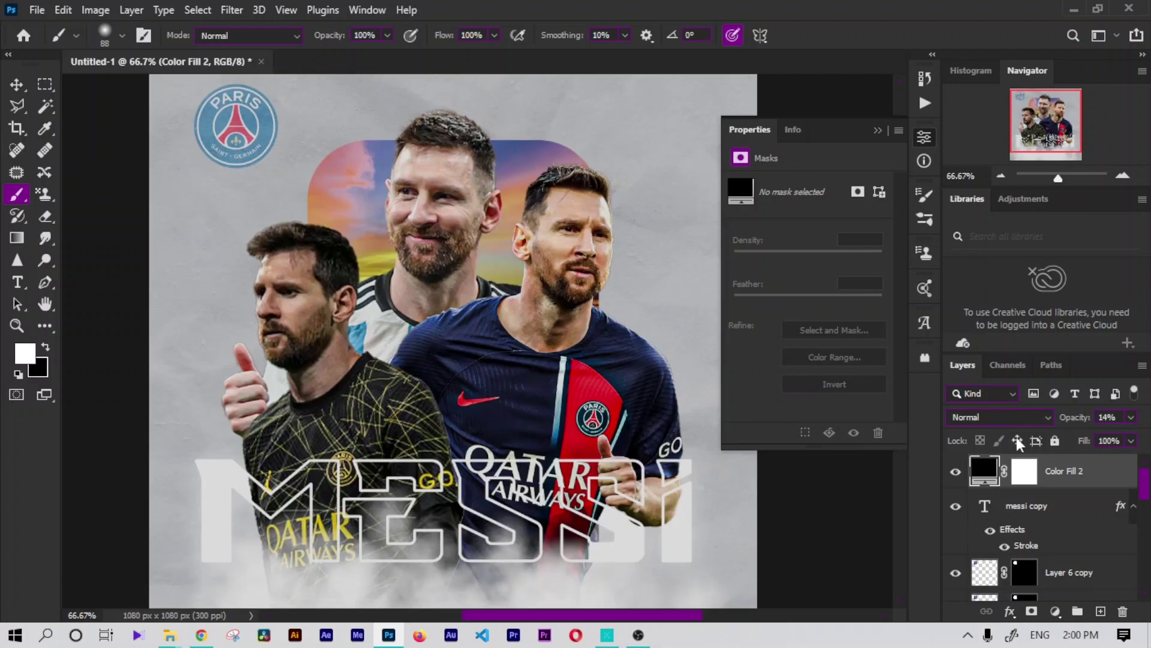
left_click(1024, 471)
key("ctrl+i")
- Paint shading onto the fill mask around the players' necks with a smaller brush
key("ctrl+plus")
key("ctrl+plus")
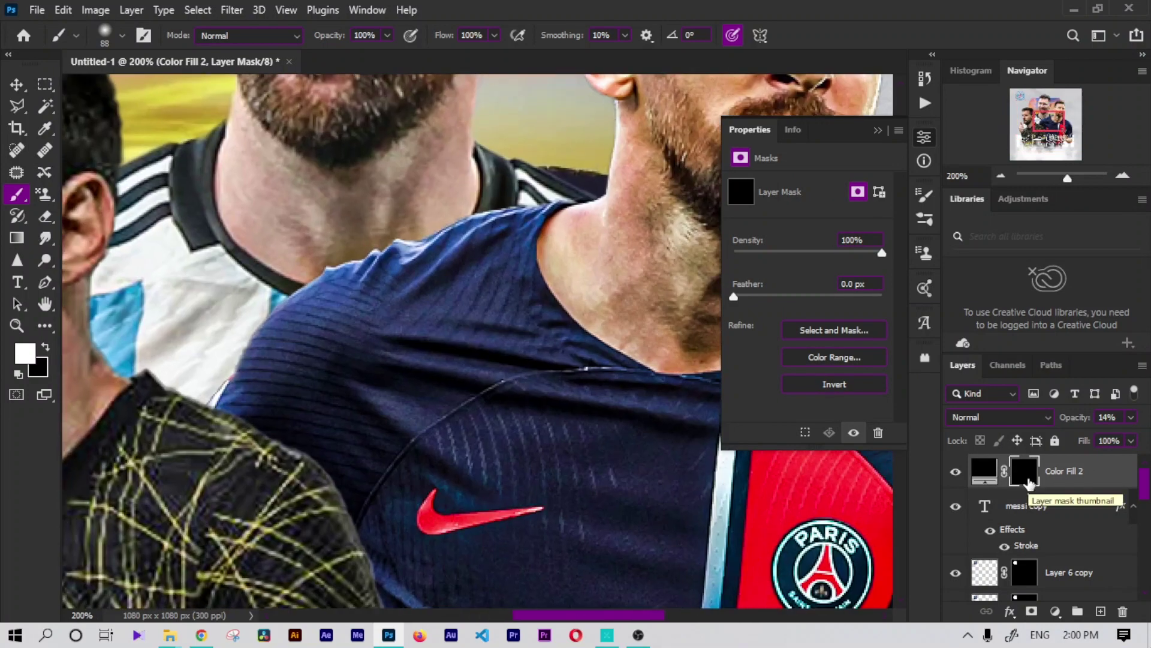
right_click(580, 339)
left_click_drag(702, 365, 668, 356)
key("Return")
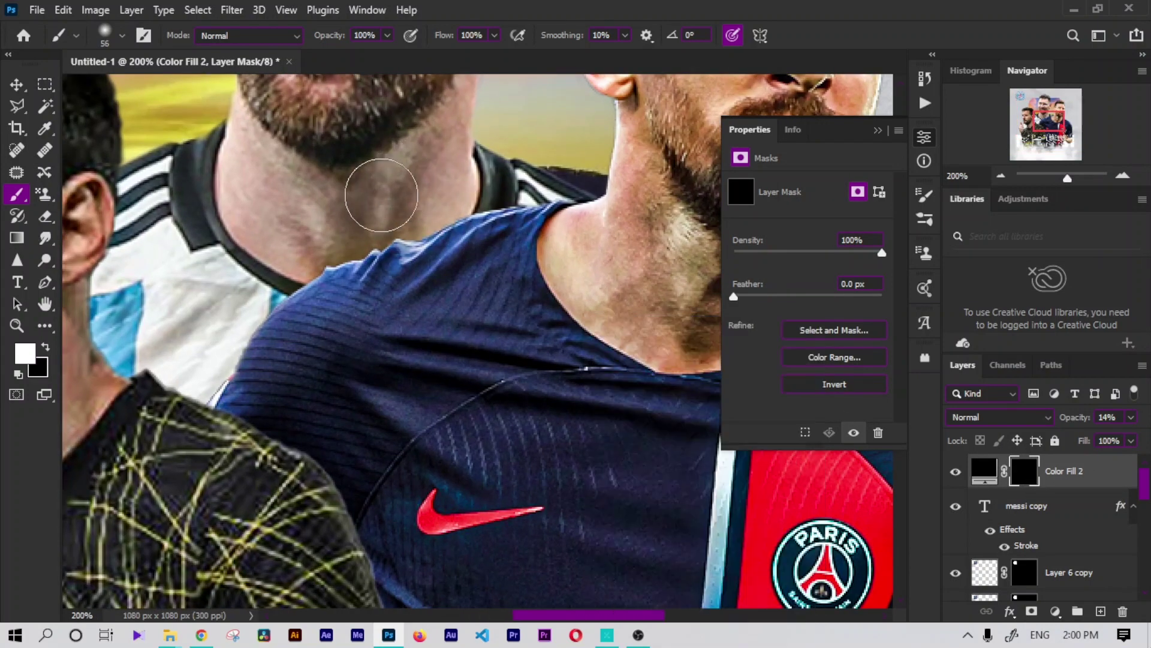
left_click_drag(388, 152, 414, 114)
key("ctrl+minus")
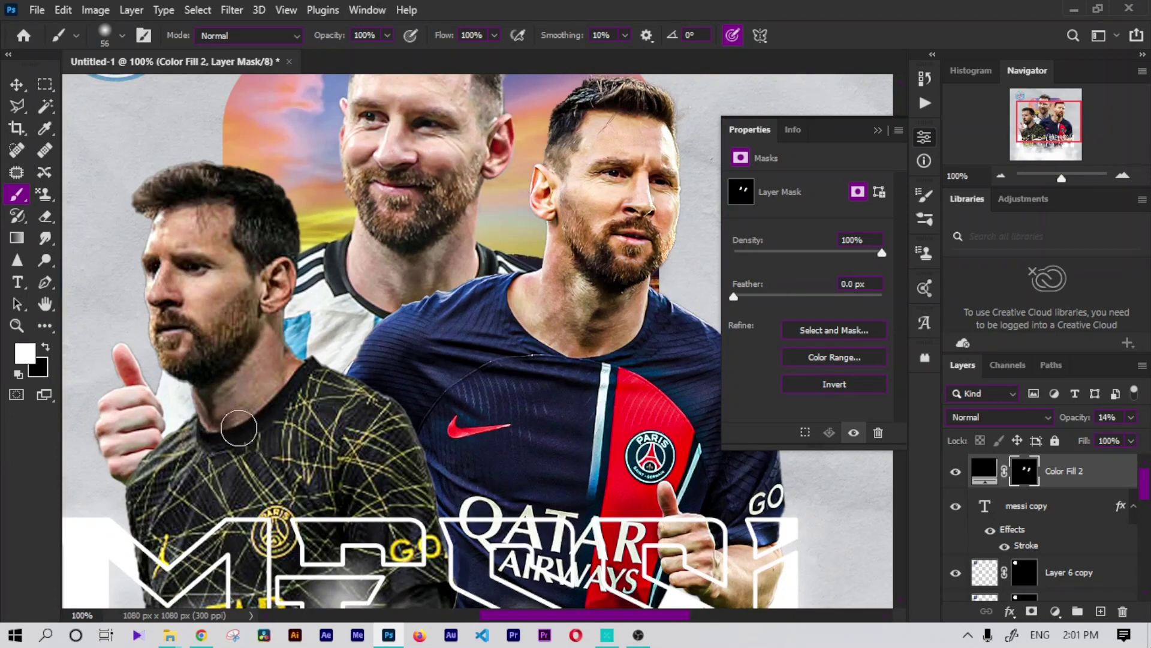
left_click_drag(241, 414, 288, 321)
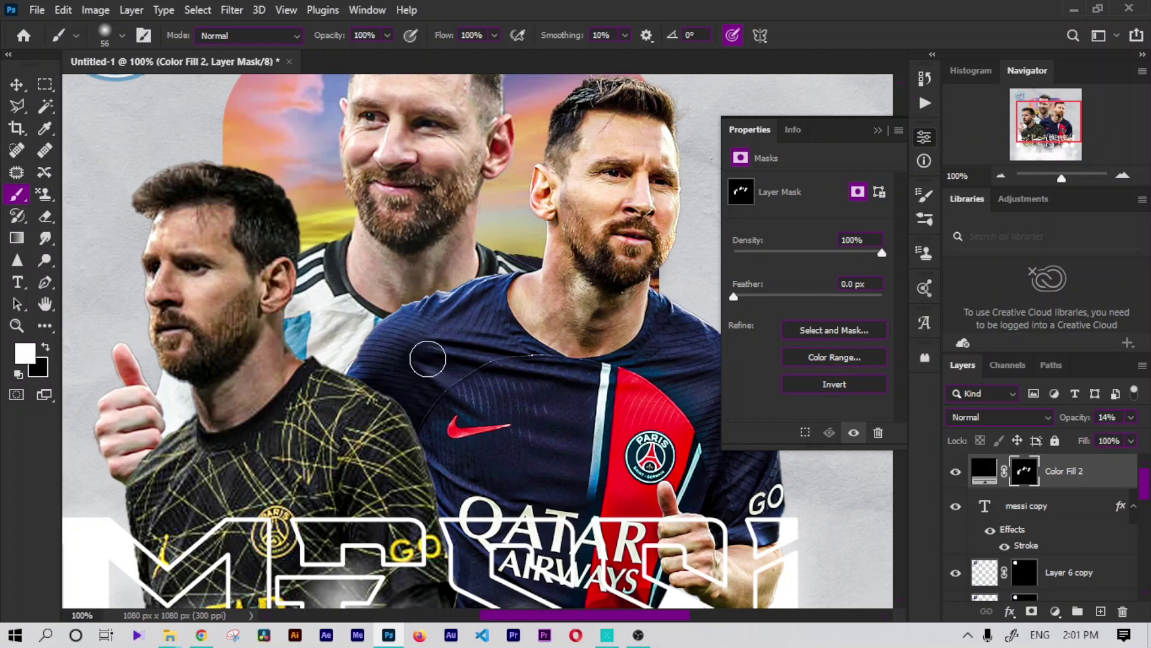
left_click_drag(750, 496, 749, 493)
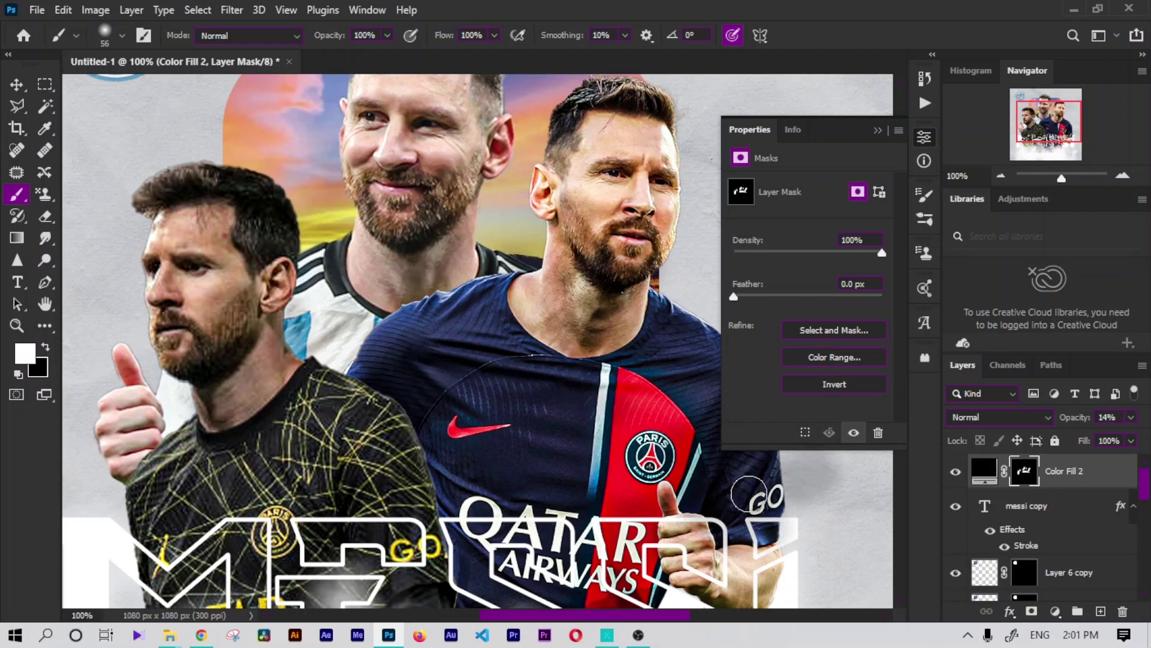
key("ctrl+z")
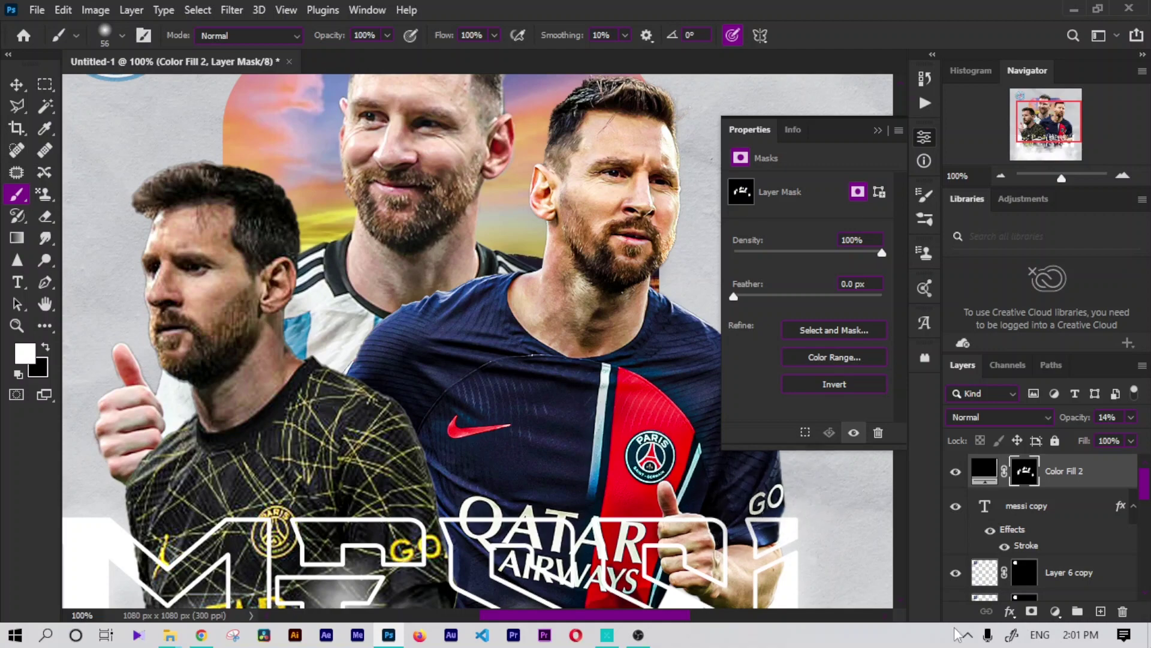
- Add an Exposure adjustment at +1.06 and invert its mask to hide it
left_click(1054, 609)
left_click(1041, 406)
left_click_drag(808, 222, 820, 222)
left_click_drag(1084, 421, 1063, 422)
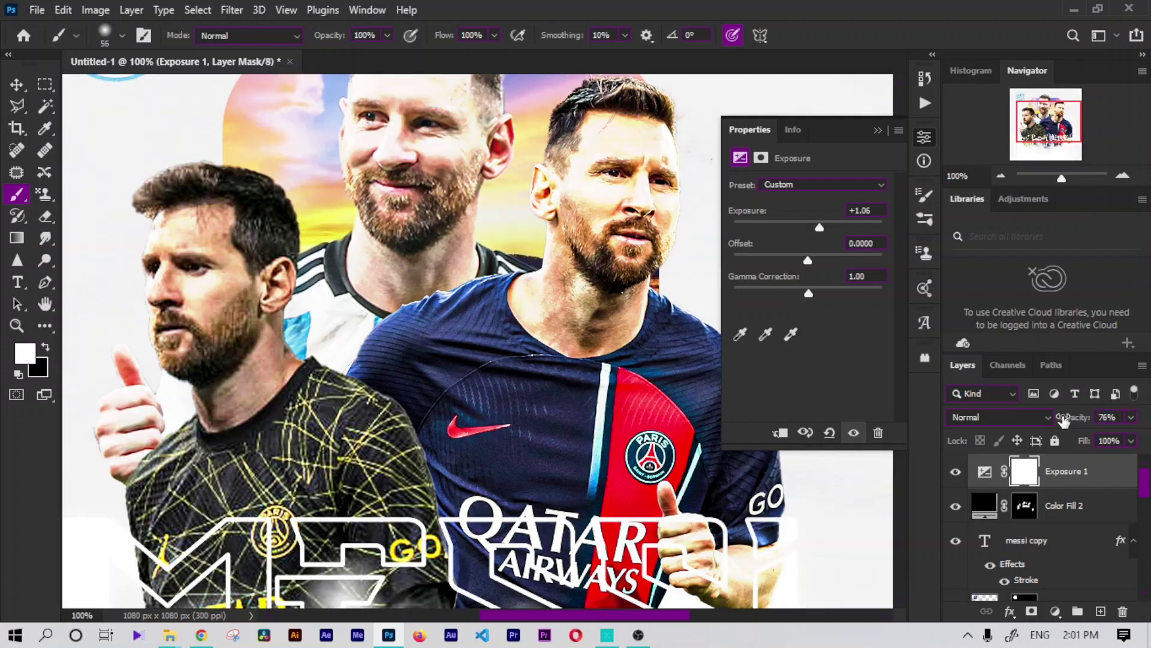
key("ctrl+i")
- Paint exposure highlights on the players' faces and set the layer to 43% opacity
left_click_drag(612, 198, 589, 190)
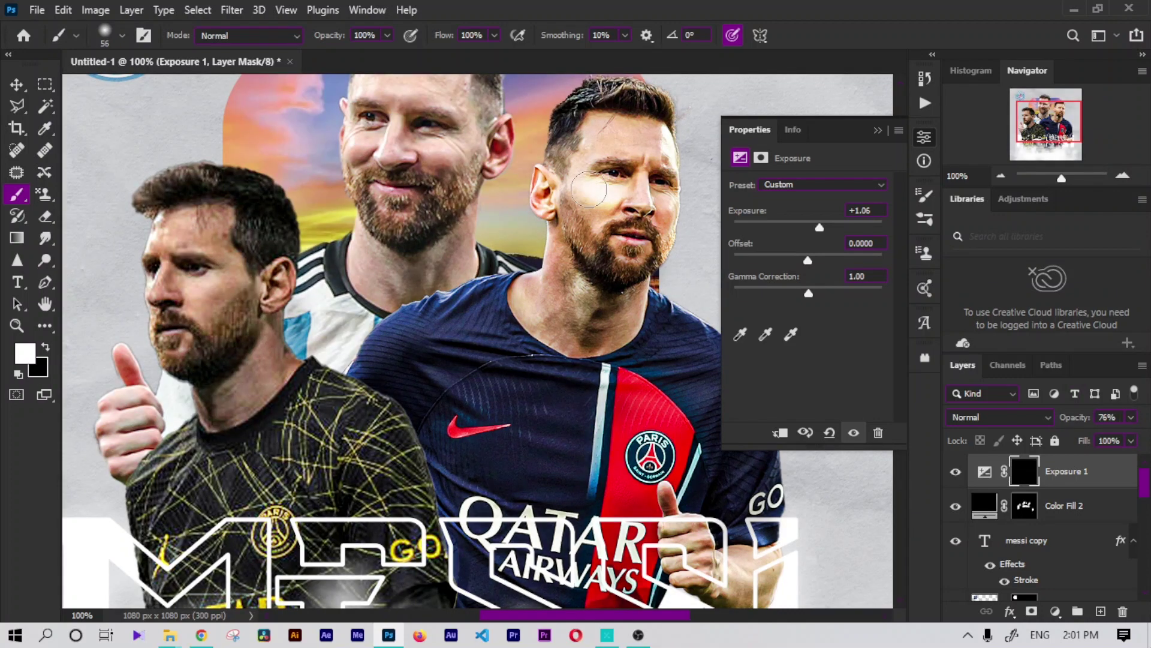
left_click_drag(1075, 417, 1048, 420)
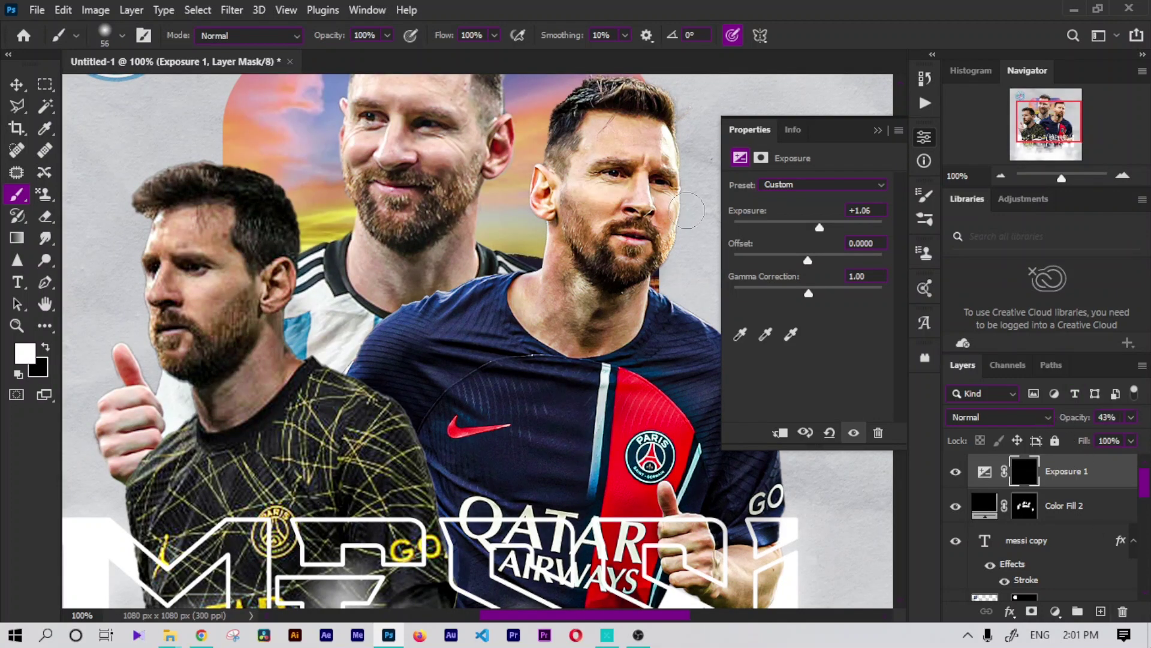
left_click_drag(645, 143, 546, 251)
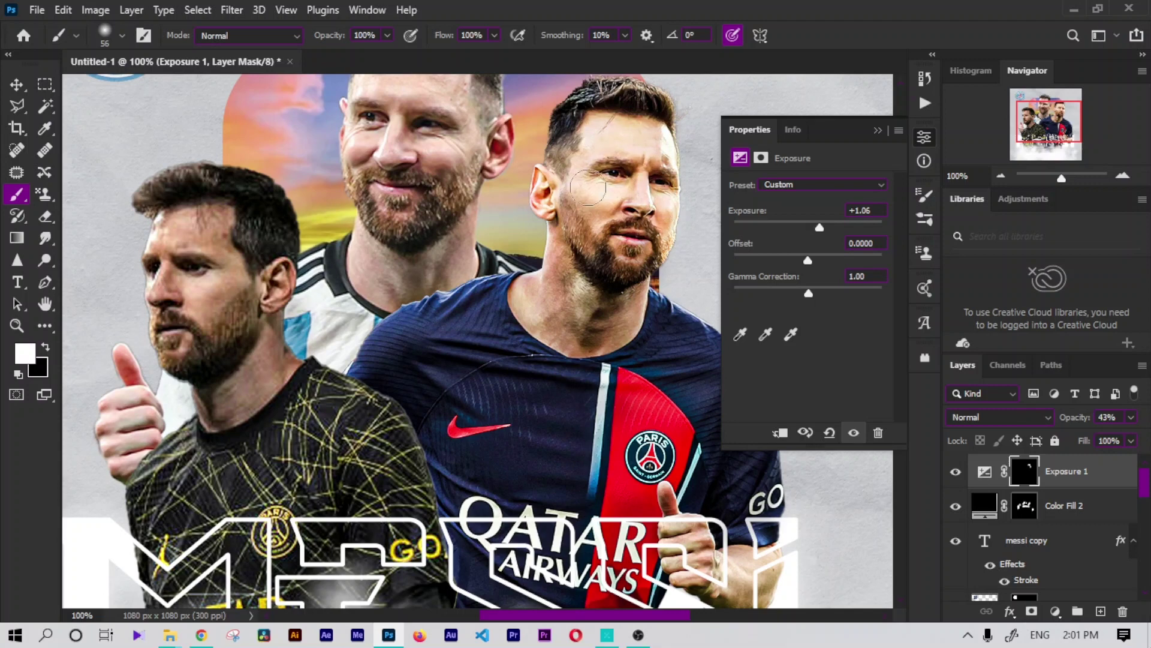
mouse_move(462, 126)
left_mouse_down()
mouse_move(367, 120)
mouse_move(101, 262)
left_mouse_up()
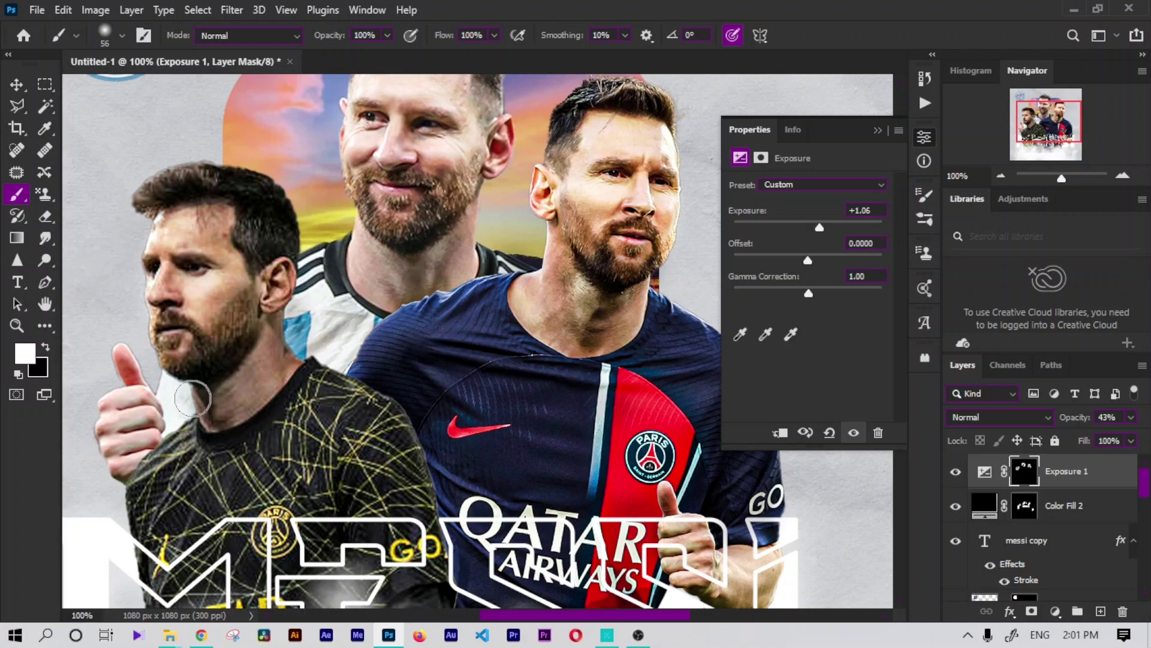
key("ctrl+minus")
key("ctrl+minus")
key("ctrl+minus")
key("ctrl+plus")
key("ctrl+plus")
key("ctrl+plus")
- Add an Exposure layer at +3.11 clipped to Group 1 copy, with its mask inverted
left_click_drag(1146, 496, 1147, 531)
left_click(1091, 553)
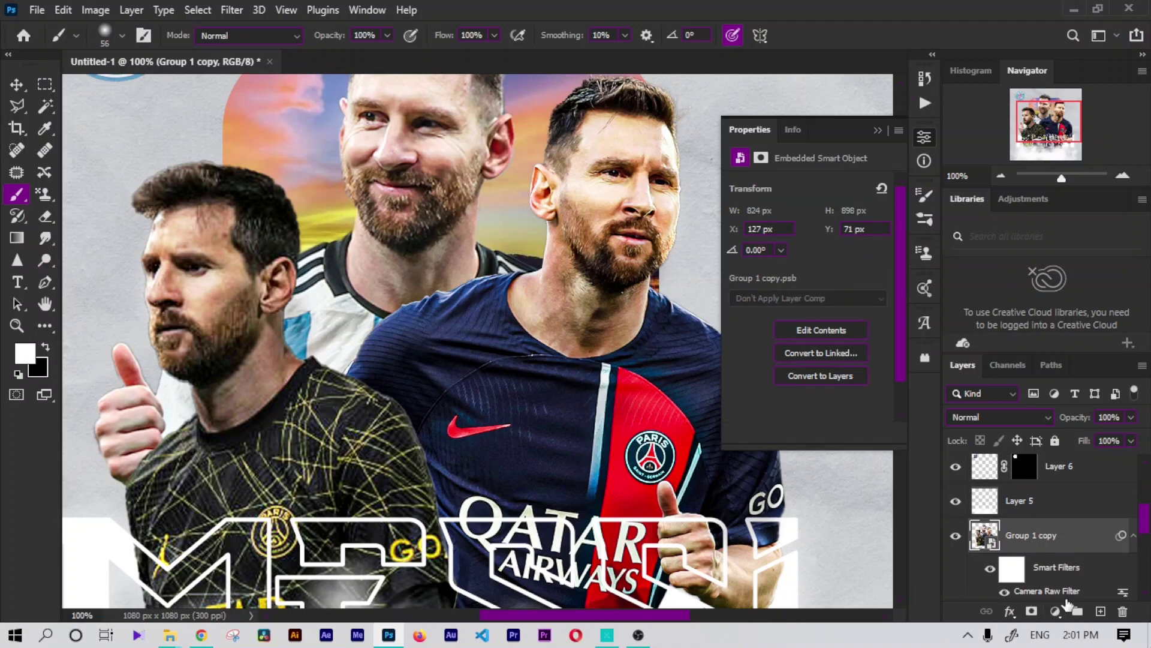
left_click(1055, 610)
left_click(1034, 398)
left_click(842, 227)
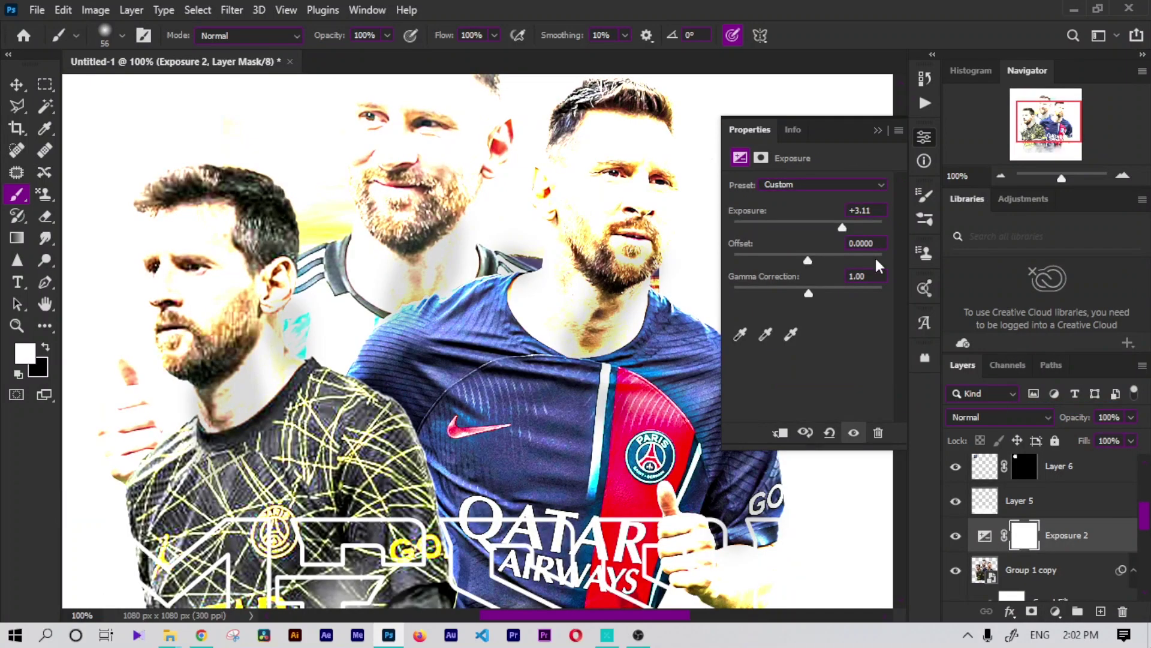
left_click(1052, 556, "alt")
key("ctrl+i")
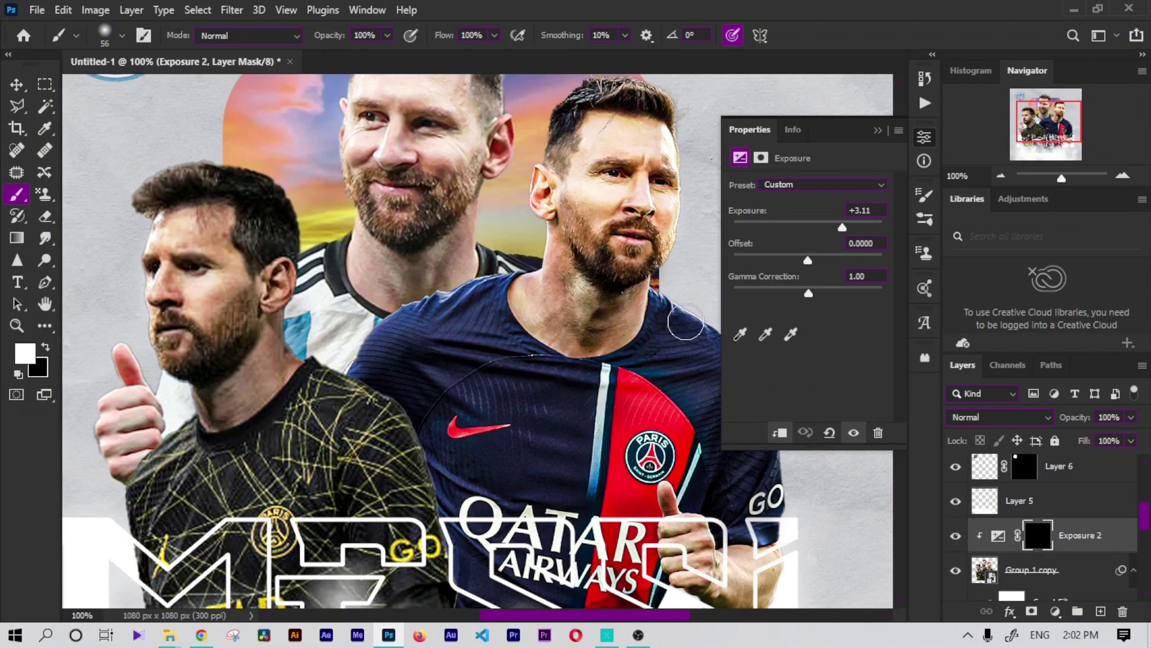
- Paint highlights on the middle player's neck, the right player's sleeve and right of MESSI
key("ctrl+minus")
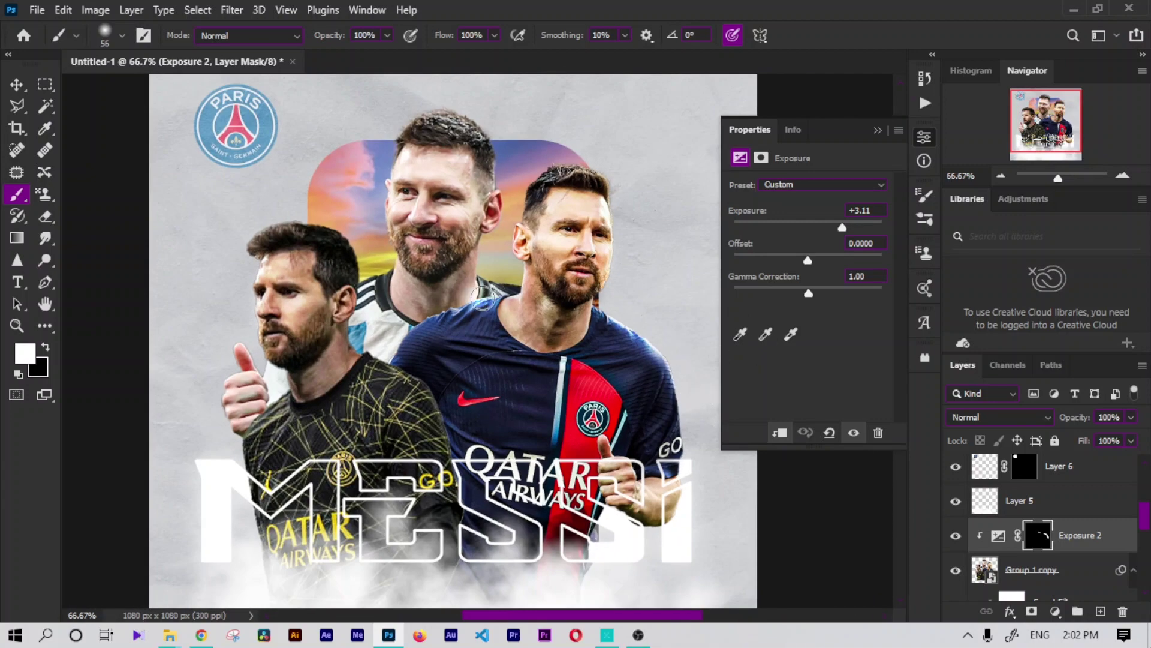
left_click_drag(388, 264, 378, 279)
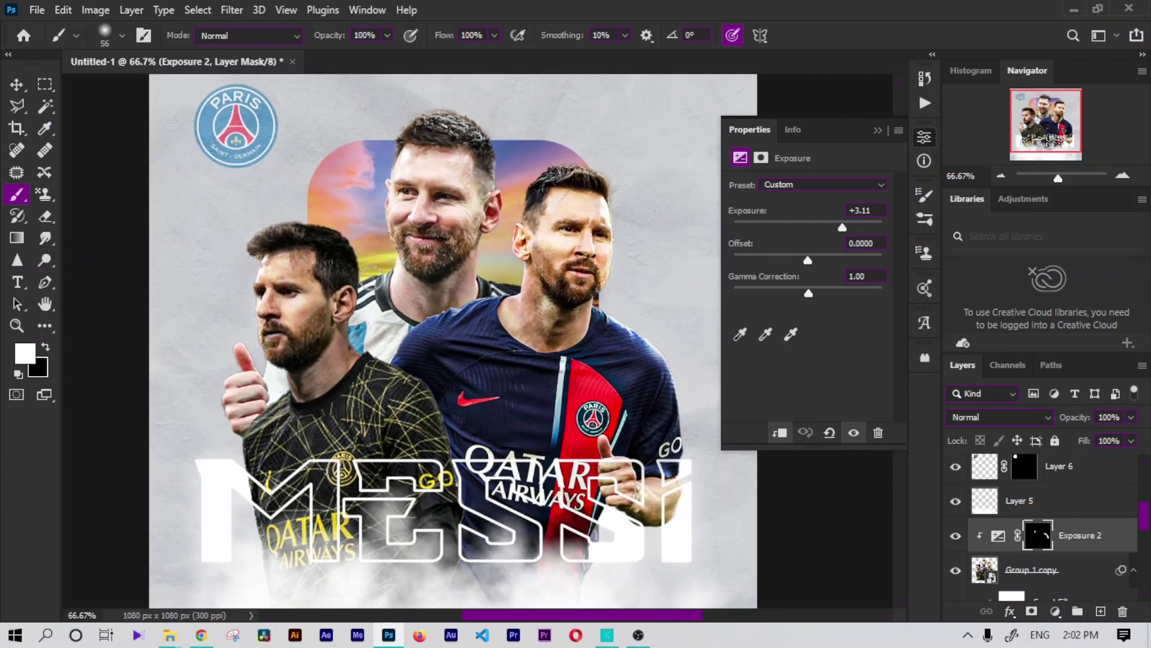
left_click_drag(646, 336, 688, 399)
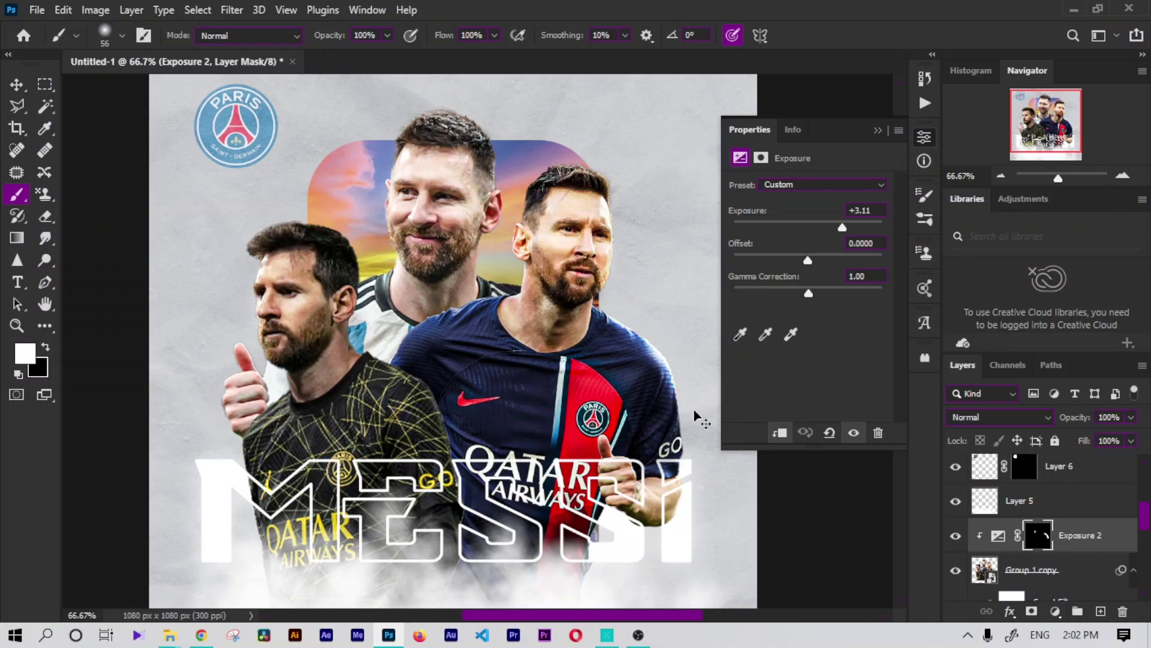
key("ctrl+minus")
key("ctrl+1")
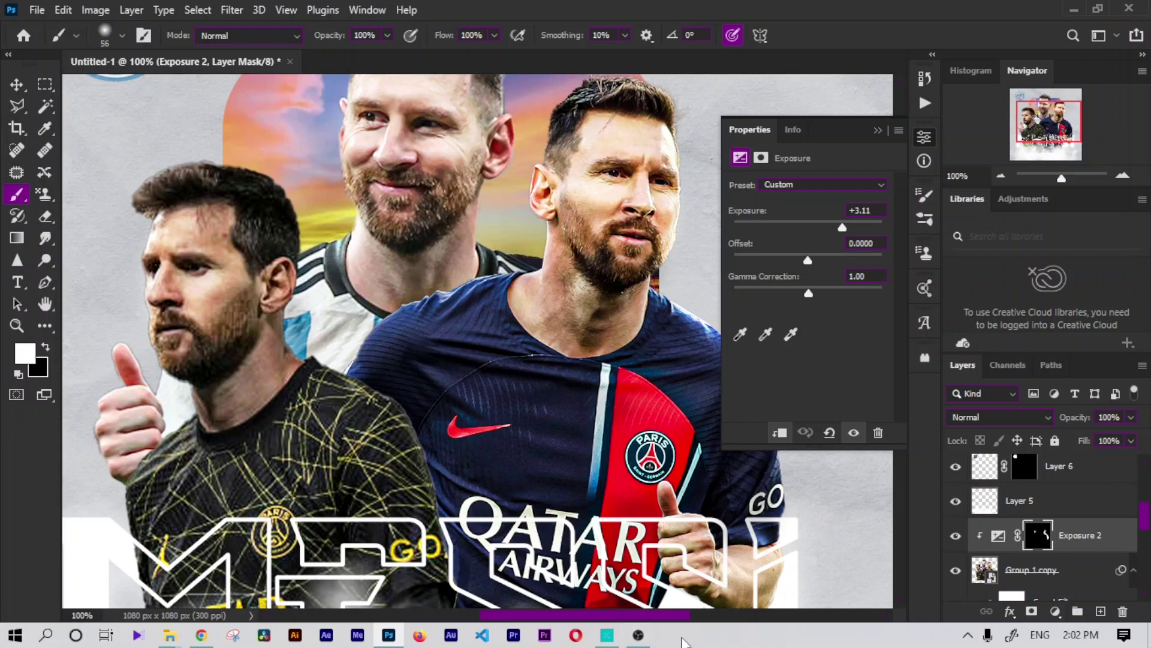
key("ctrl+minus")
left_click_drag(626, 529, 693, 437)
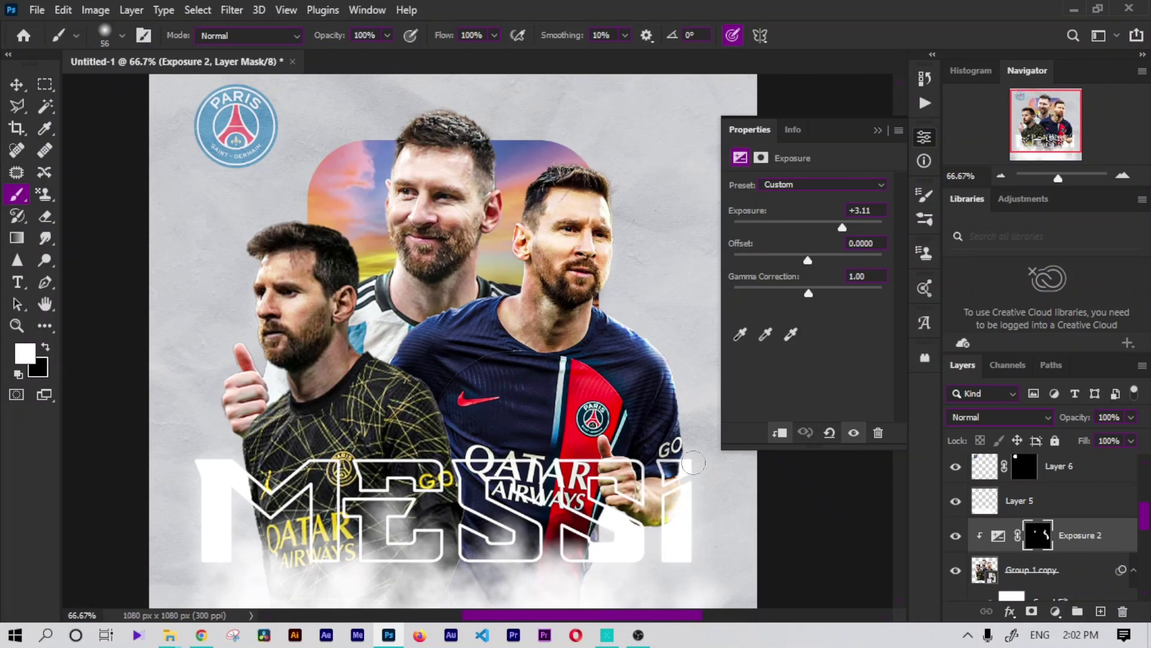
key("ctrl+minus")
key("ctrl+minus")
key("ctrl+plus")
key("ctrl+plus")
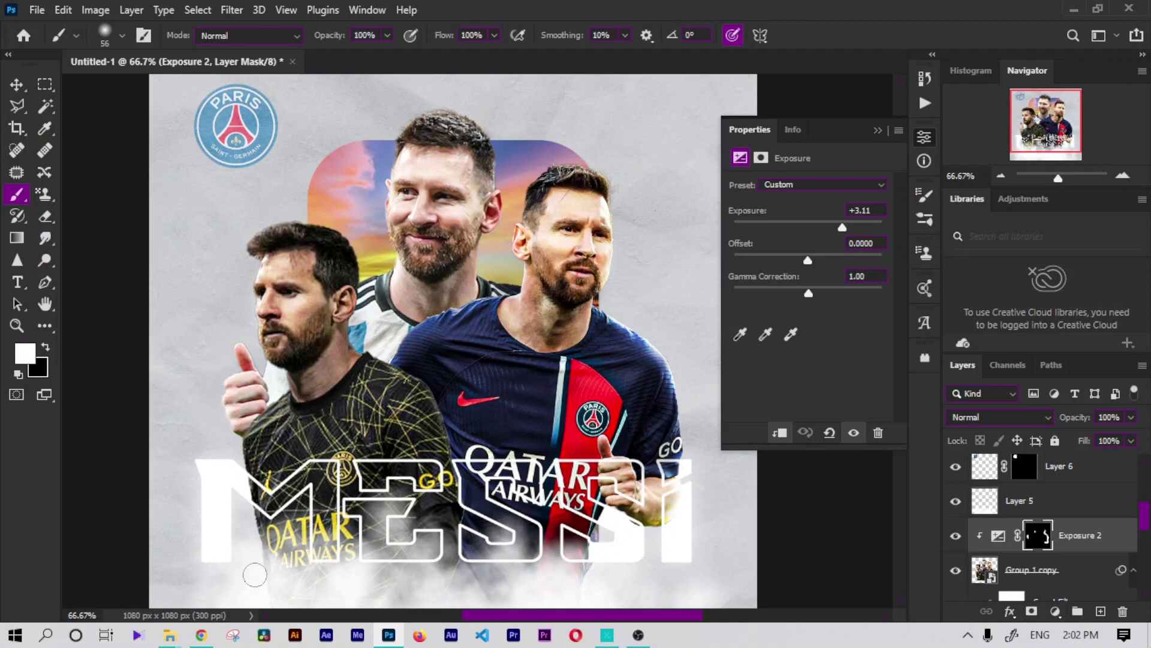
key("ctrl+minus")
key("ctrl+minus")
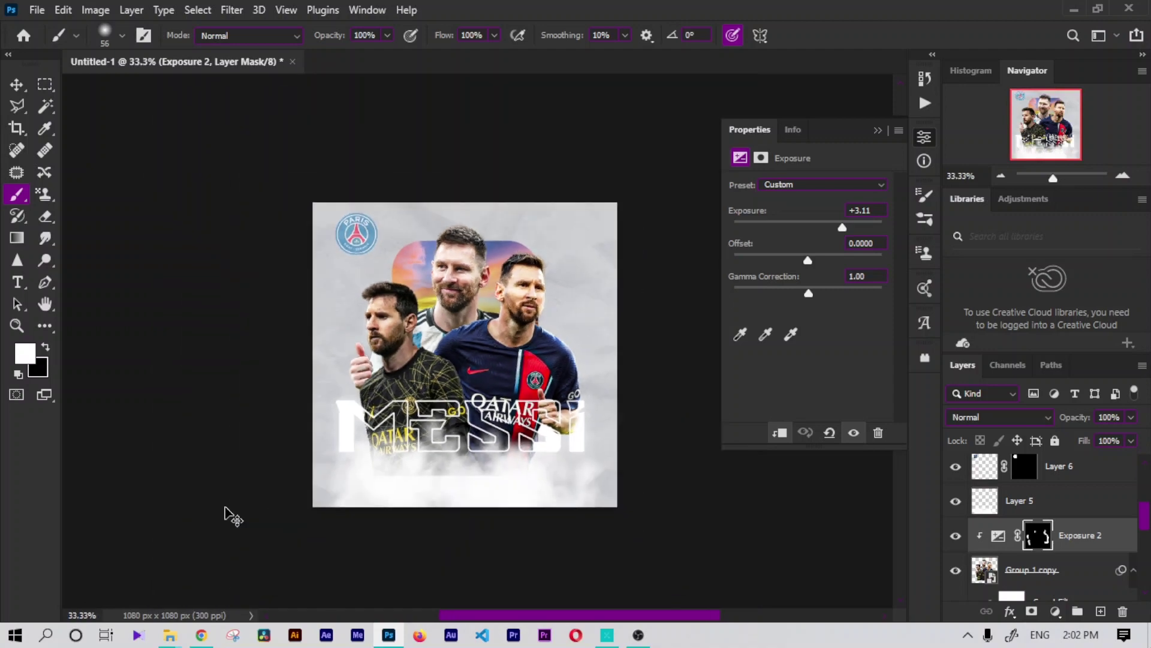
key("ctrl+plus")
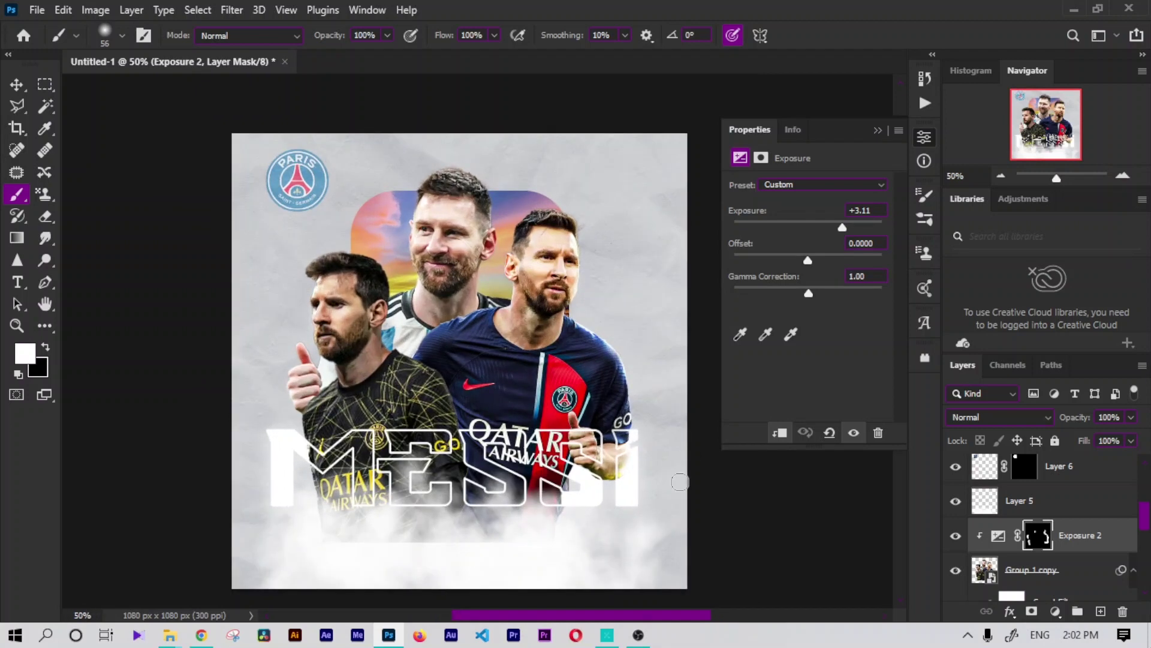
- Rasterize the Group 1 copy smart object for erasing with the Eraser tool
scroll(963, 567, "down", 3)
left_click(1020, 475)
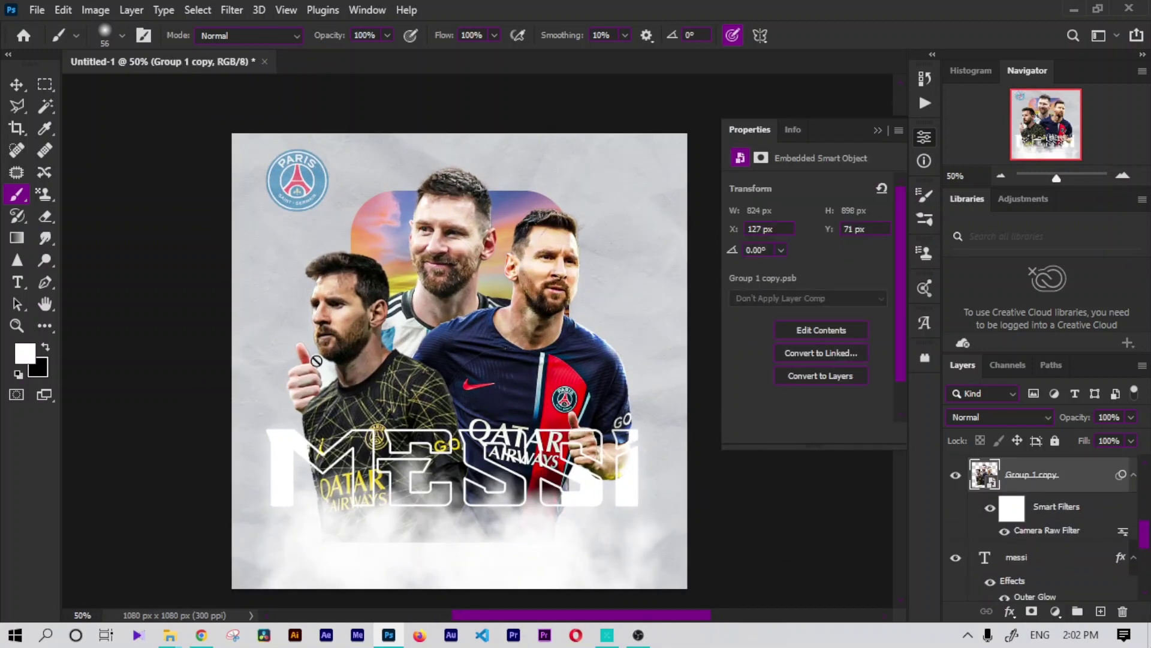
key("e")
left_click(378, 285)
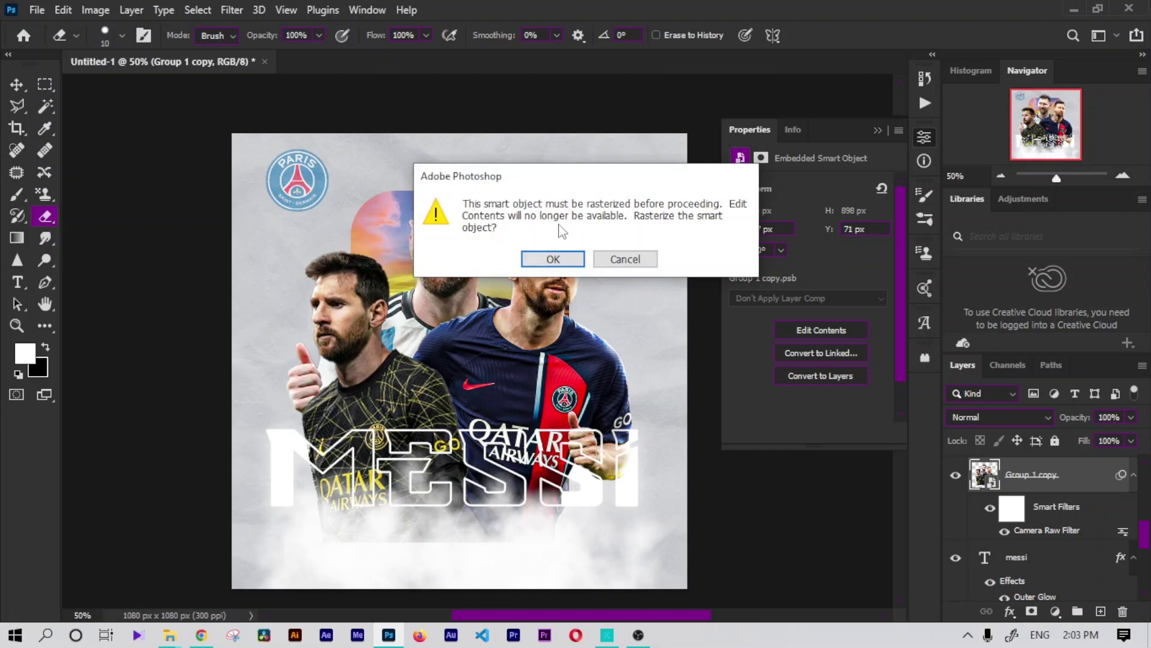
left_click(548, 268)
- With a 127 px, 0% hardness eraser, soften the group's bottom edge into the smoke
right_click(578, 504)
type("127")
key("Return")
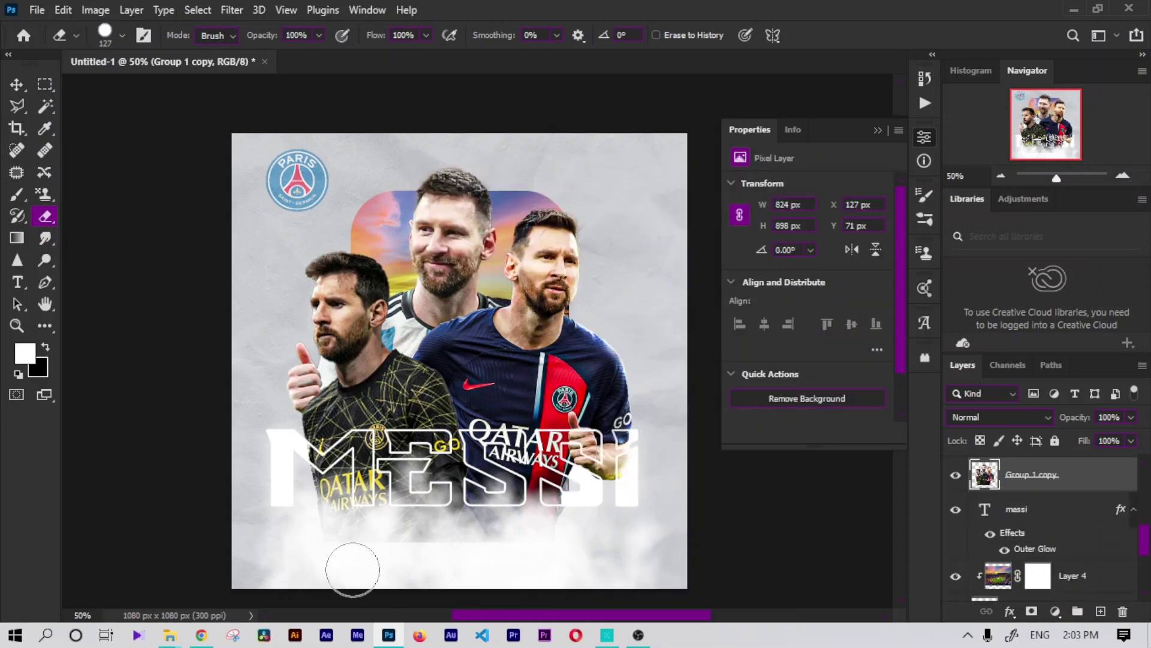
right_click(642, 500)
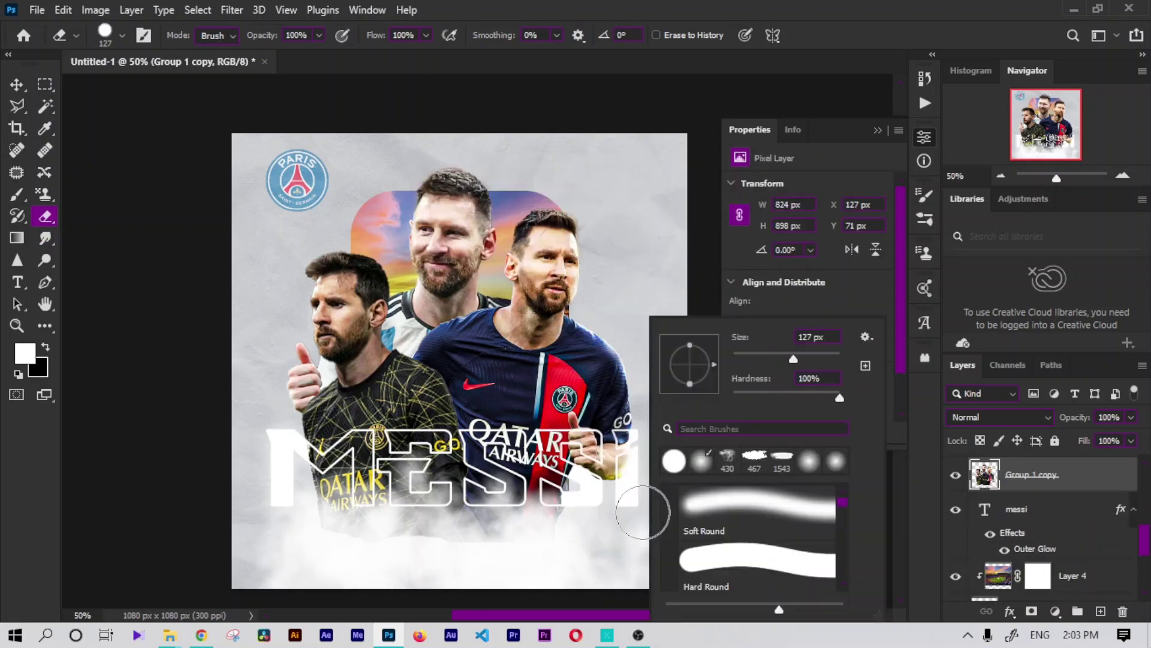
key("Tab")
type("0")
key("Return")
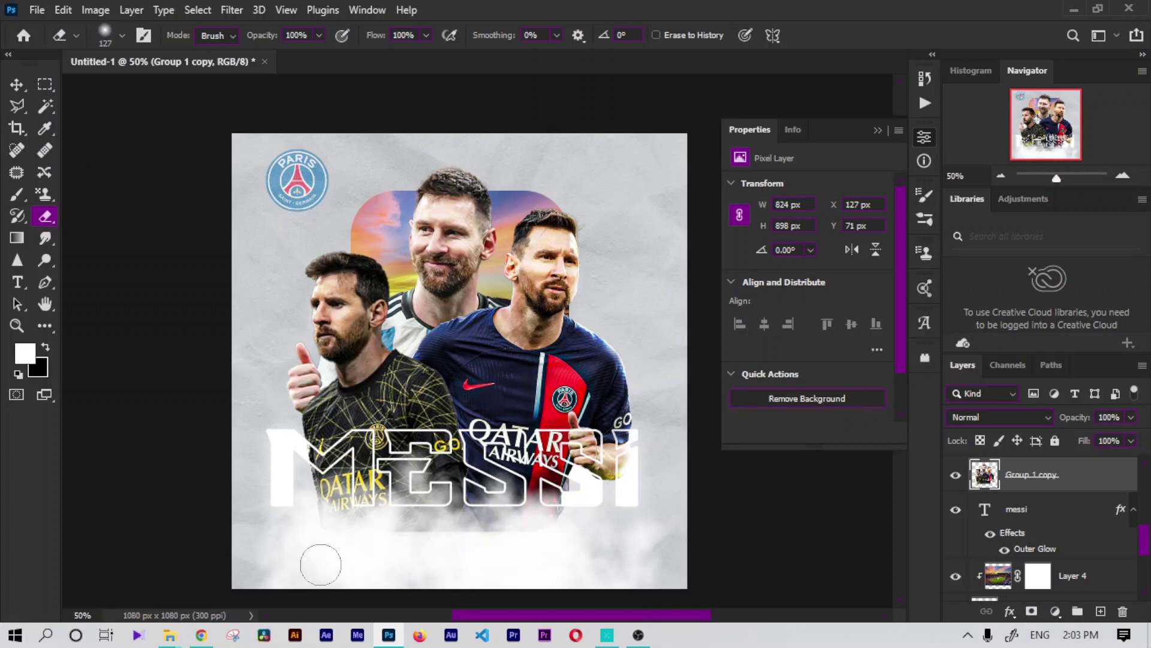
right_click(336, 582)
key("Return")
key("ctrl+minus")
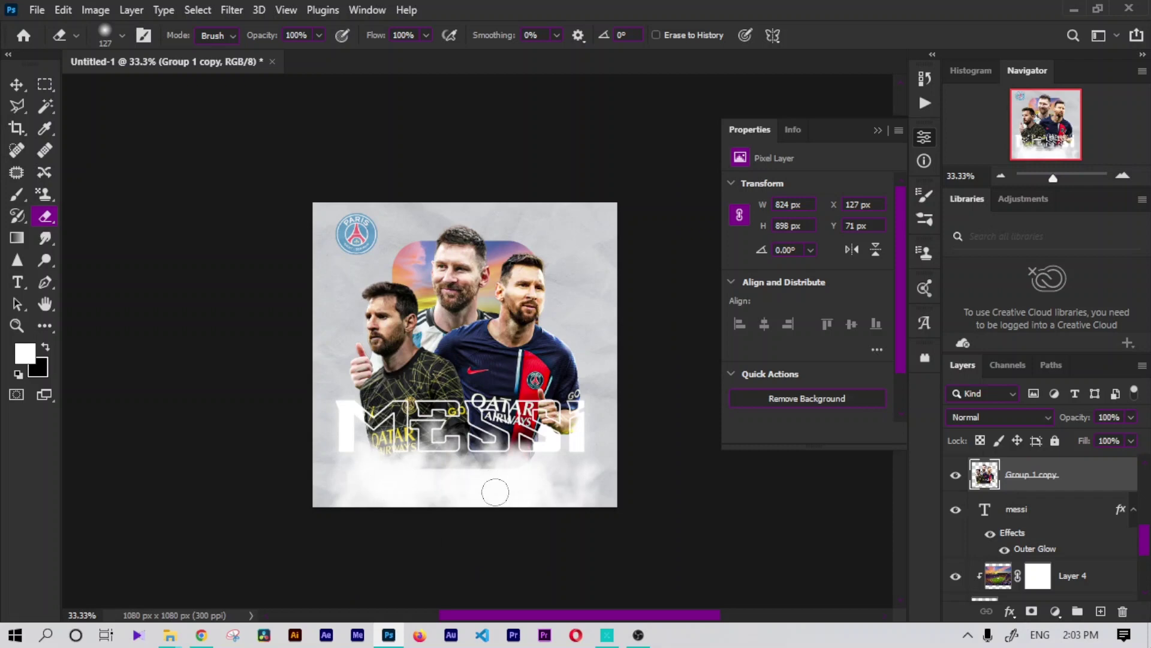
left_click_drag(495, 493, 519, 480)
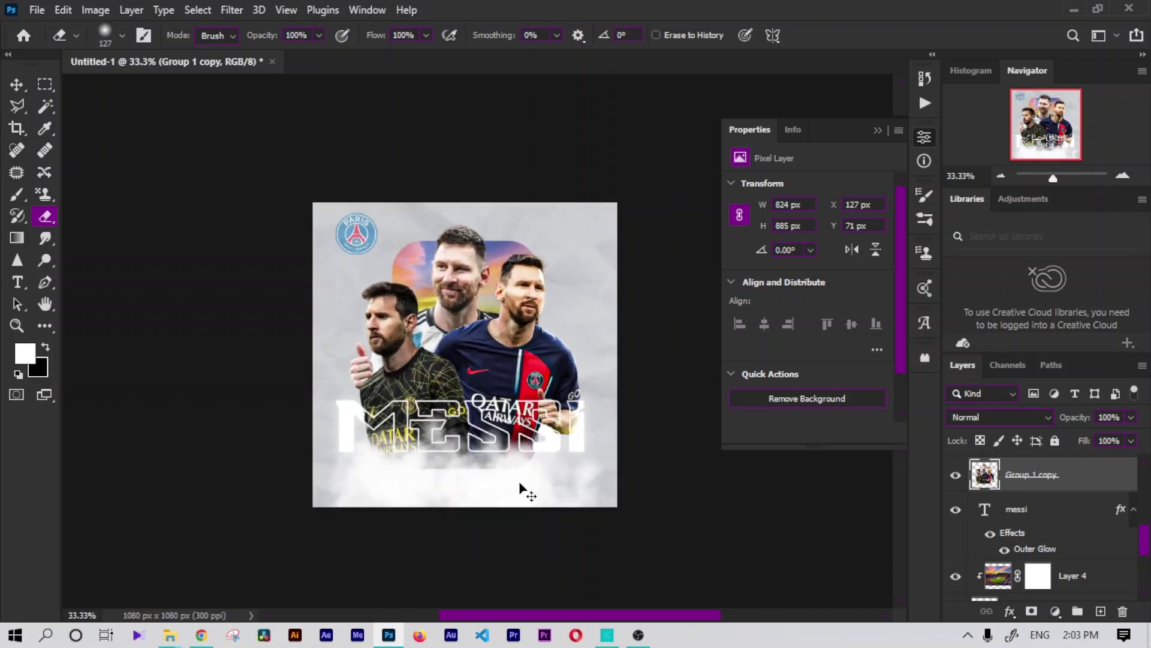